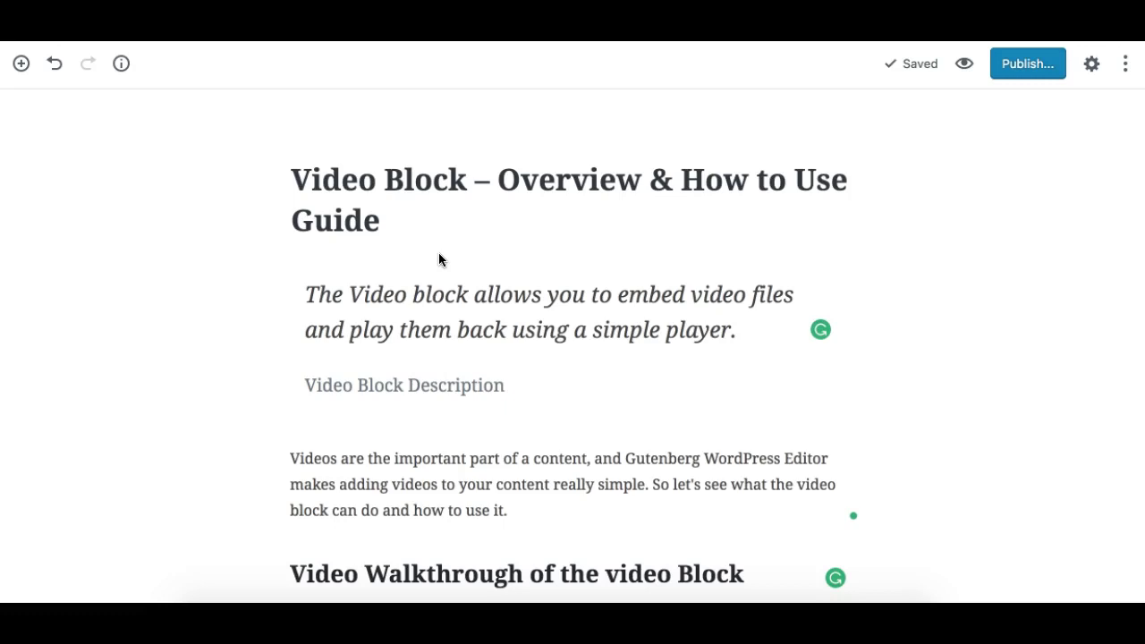
Step: Scroll up and down through the existing Video Block guide post to read it
{"action": "scroll", "coordinate": [450, 310], "scroll_direction": "down", "scroll_amount": 2}
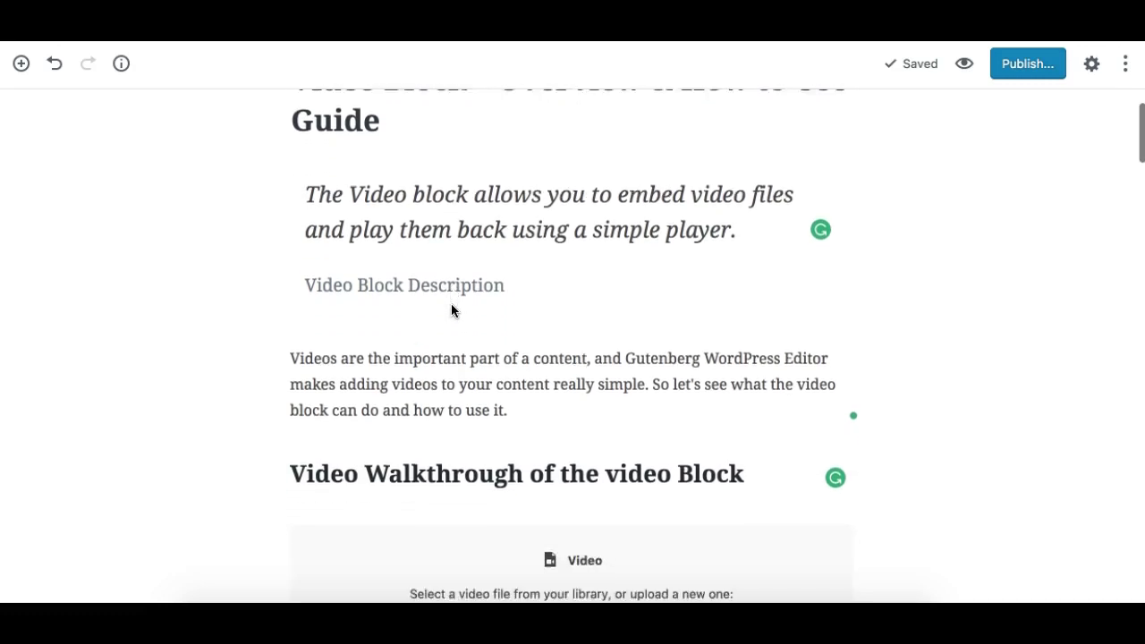
{"action": "scroll", "coordinate": [451, 310], "scroll_direction": "down", "scroll_amount": 3}
{"action": "scroll", "coordinate": [451, 310], "scroll_direction": "up", "scroll_amount": 2}
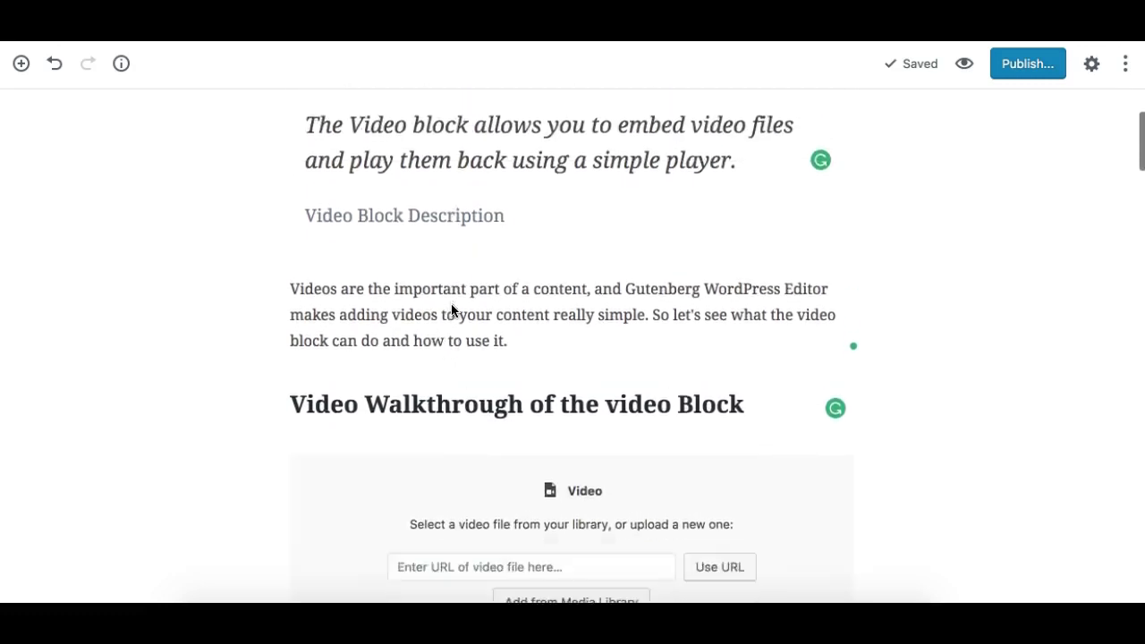
{"action": "scroll", "coordinate": [450, 310], "scroll_direction": "down", "scroll_amount": 10}
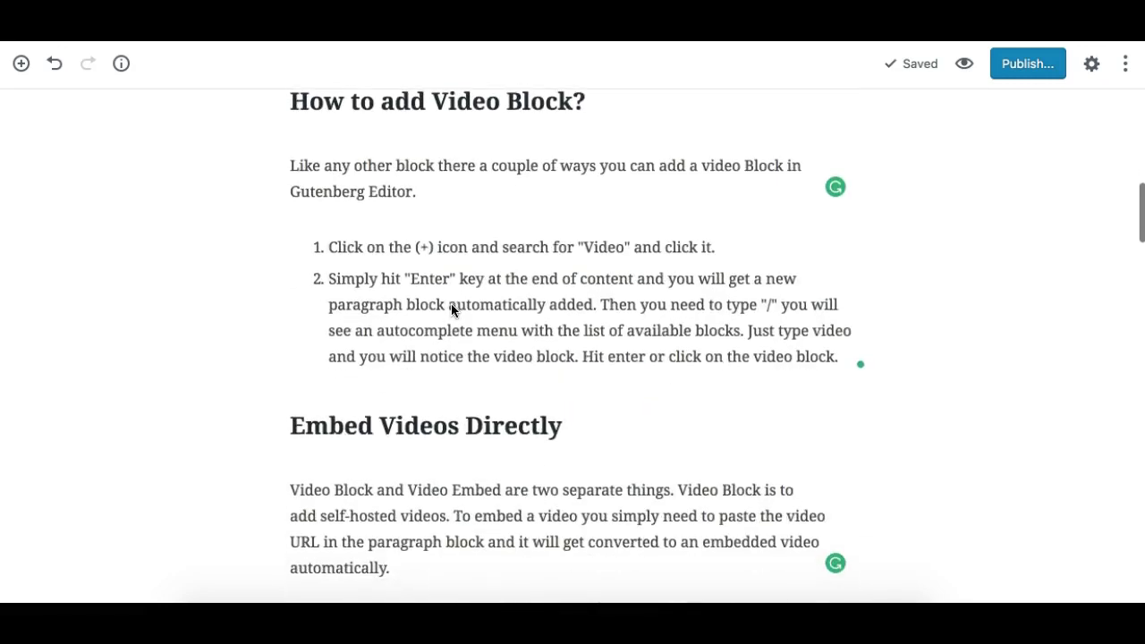
{"action": "scroll", "coordinate": [451, 310], "scroll_direction": "down", "scroll_amount": 11}
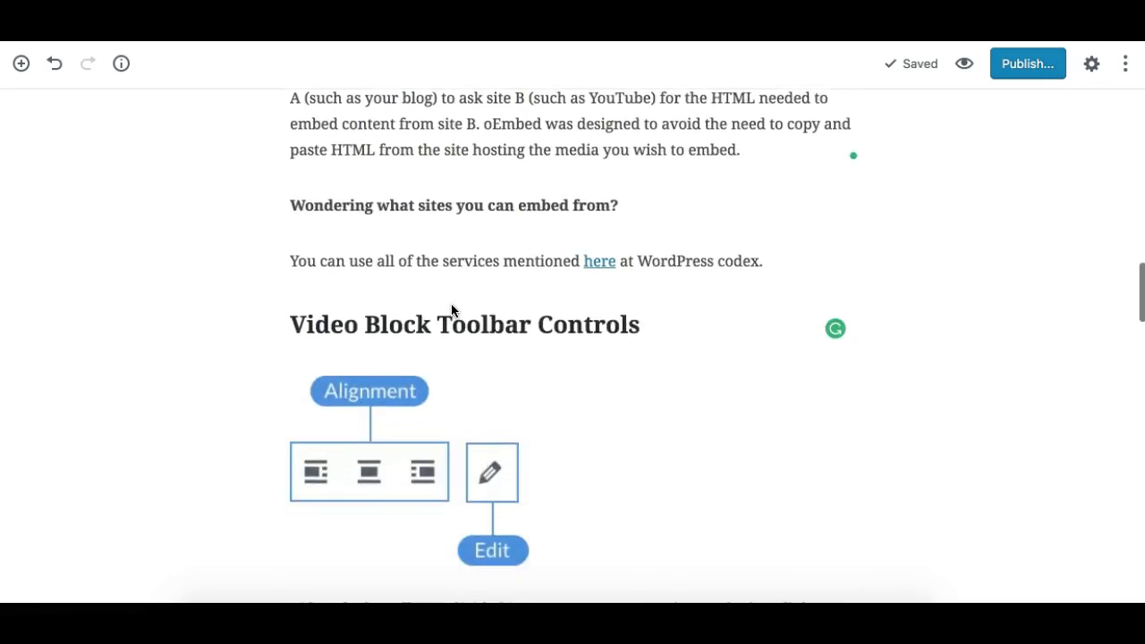
{"action": "scroll", "coordinate": [451, 310], "scroll_direction": "down", "scroll_amount": 5}
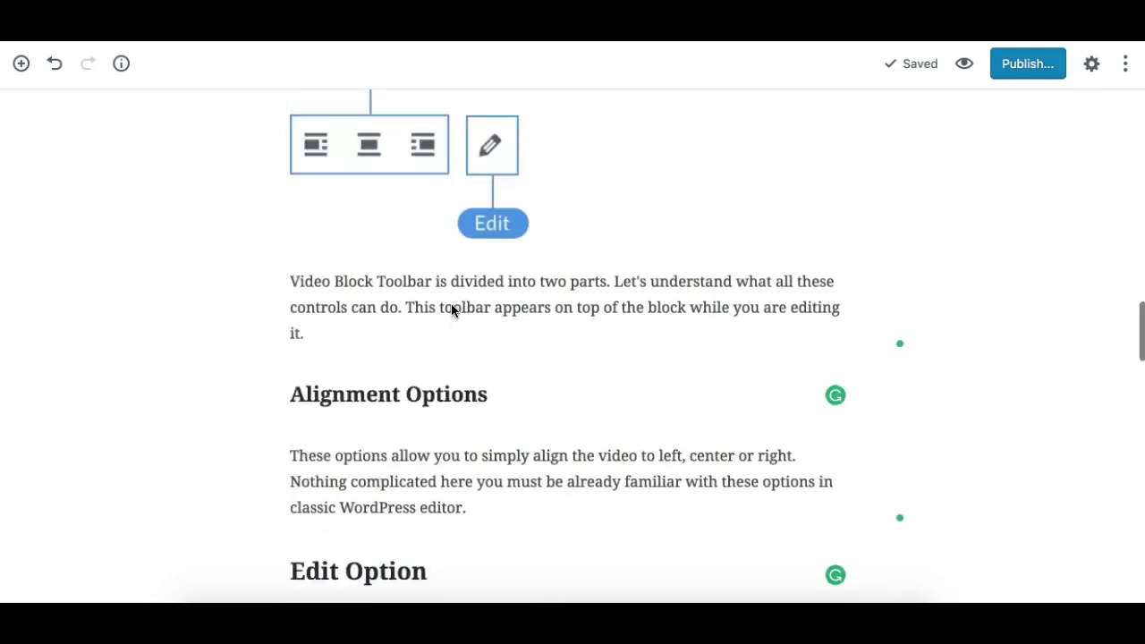
{"action": "scroll", "coordinate": [451, 311], "scroll_direction": "up", "scroll_amount": 5}
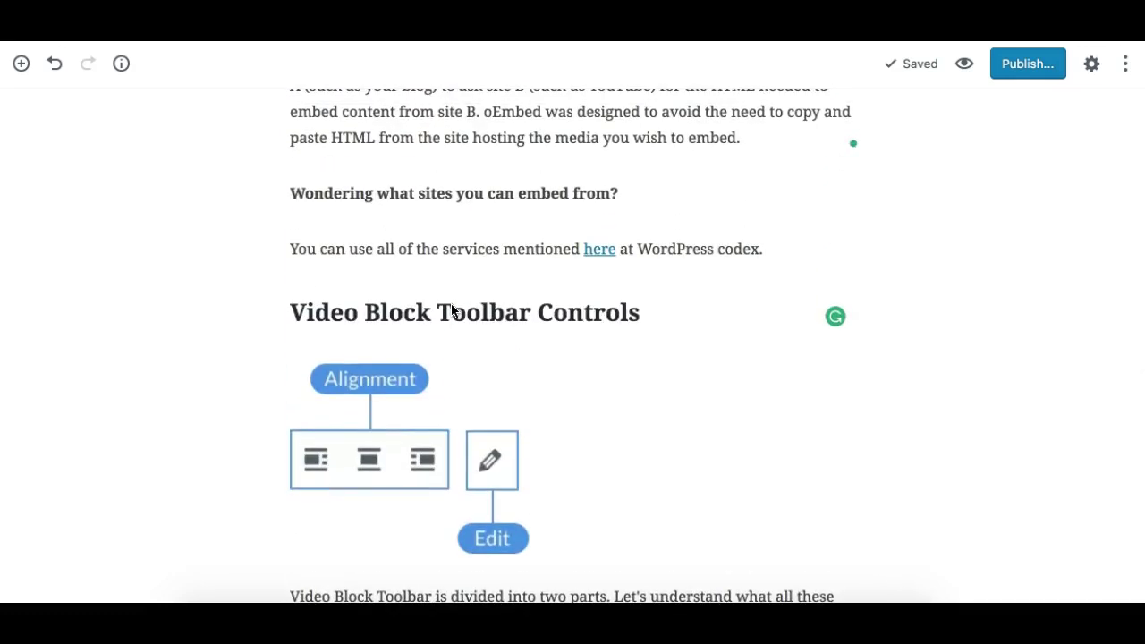
{"action": "scroll", "coordinate": [451, 310], "scroll_direction": "down", "scroll_amount": 2}
{"action": "scroll", "coordinate": [450, 311], "scroll_direction": "down", "scroll_amount": 1}
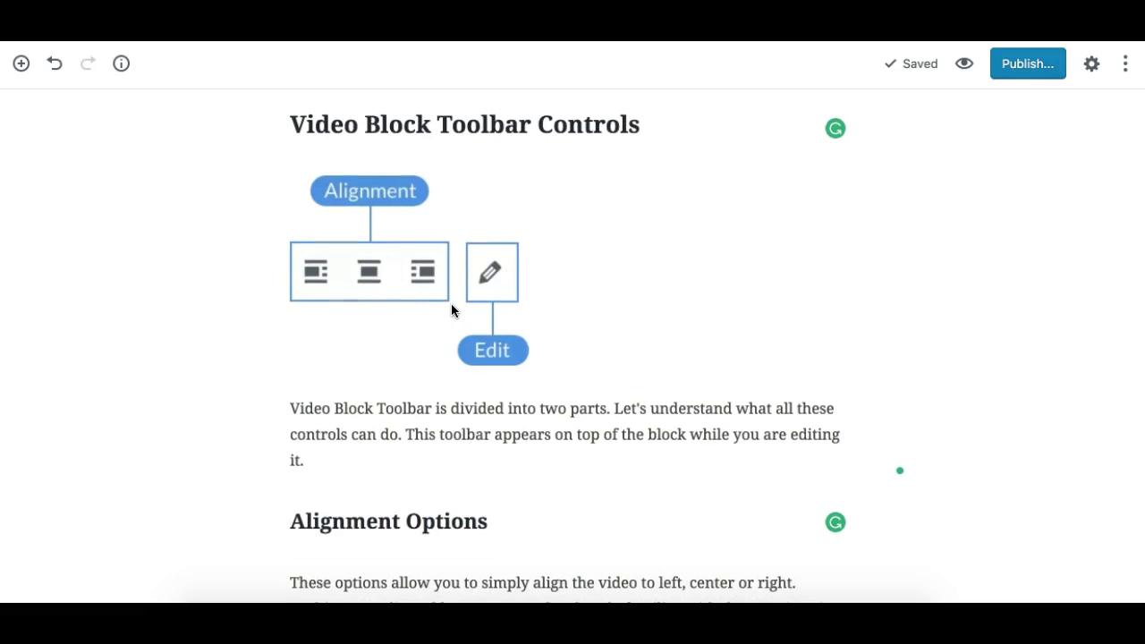
{"action": "scroll", "coordinate": [474, 320], "scroll_direction": "down", "scroll_amount": 1}
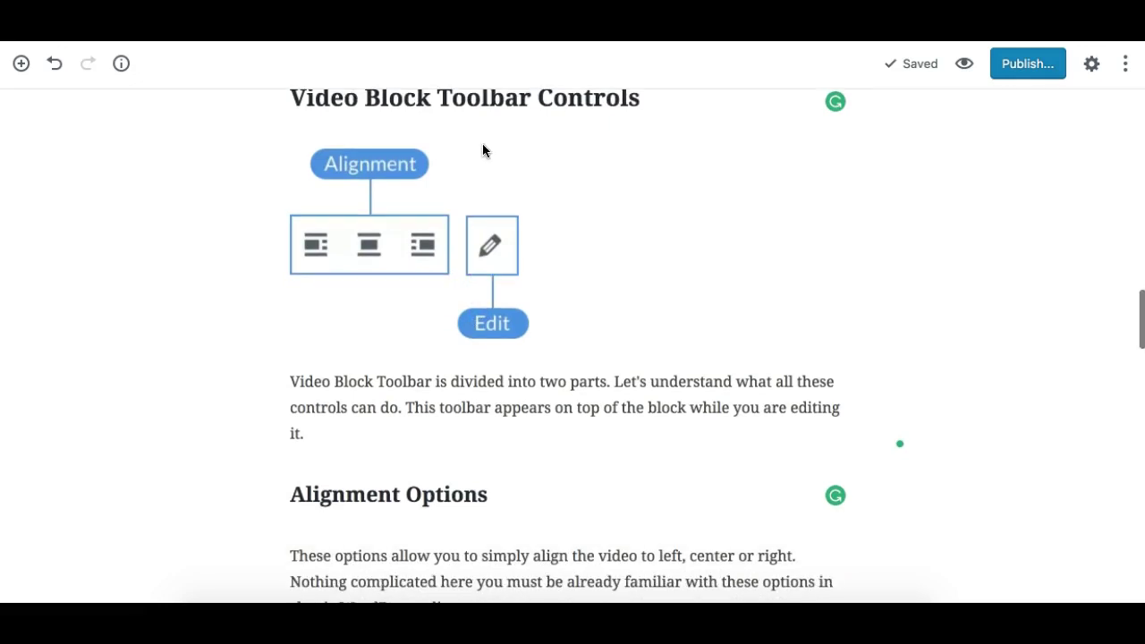
{"action": "scroll", "coordinate": [459, 405], "scroll_direction": "up", "scroll_amount": 15}
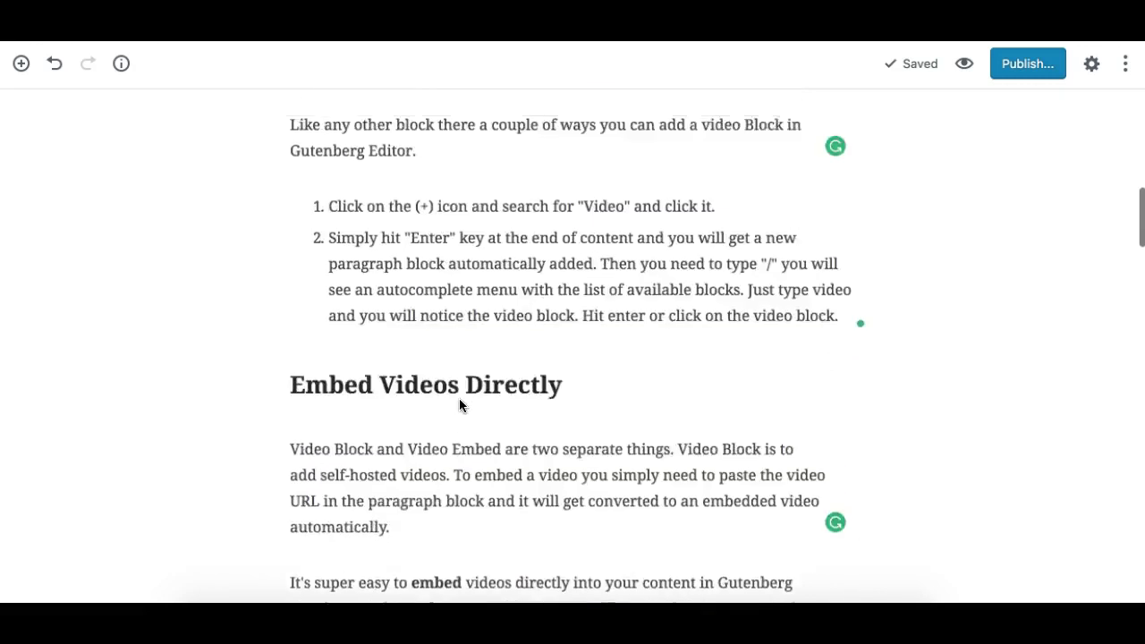
{"action": "scroll", "coordinate": [459, 405], "scroll_direction": "up", "scroll_amount": 2}
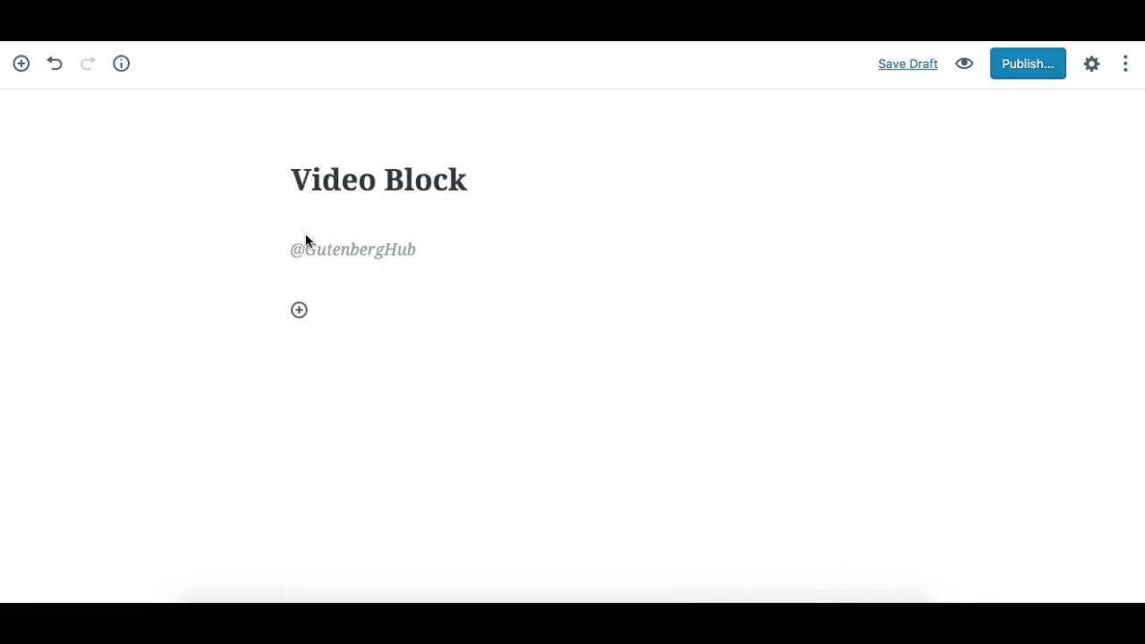
{"action": "mouse_move", "coordinate": [306, 314]}
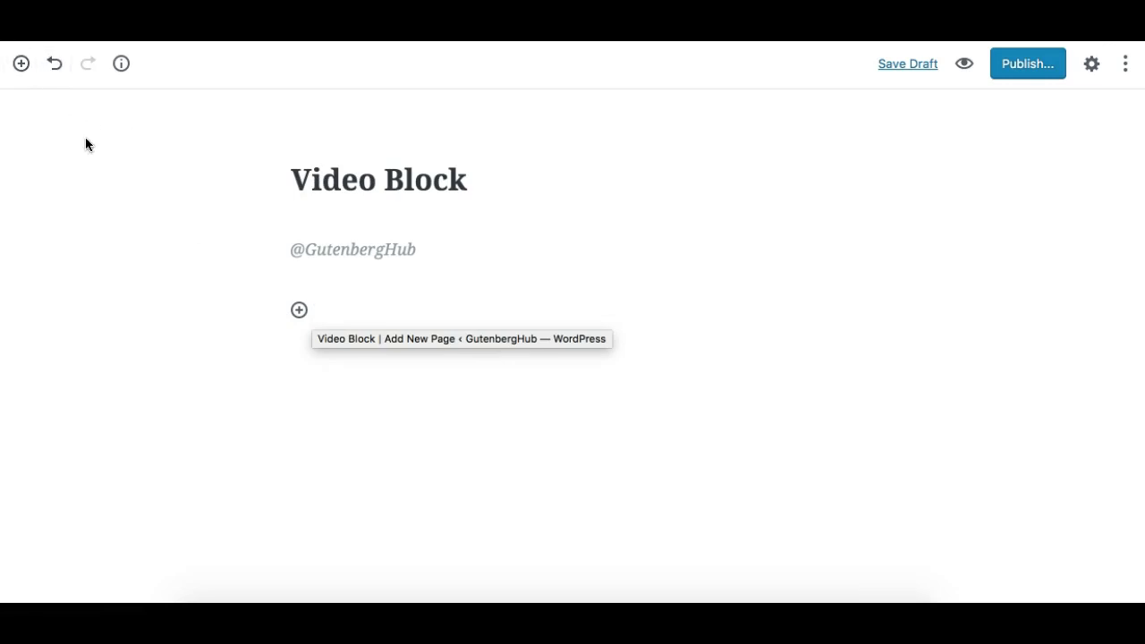
Step: Insert a Video block from the + inserter, then delete it via its options menu
{"action": "left_click", "coordinate": [21, 65]}
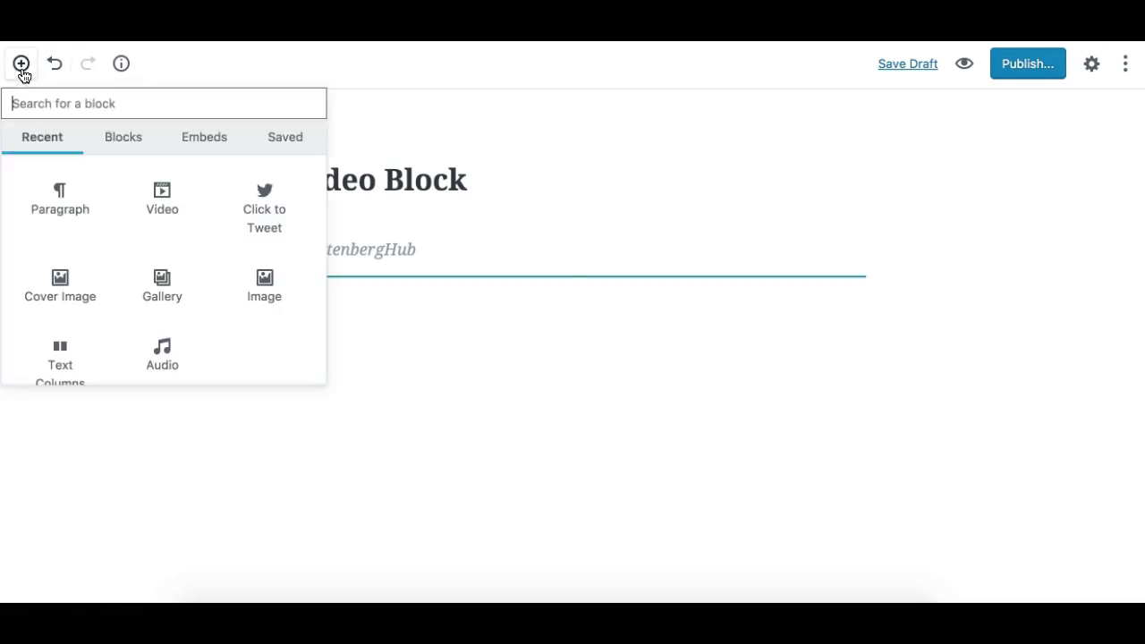
{"action": "left_click", "coordinate": [175, 219]}
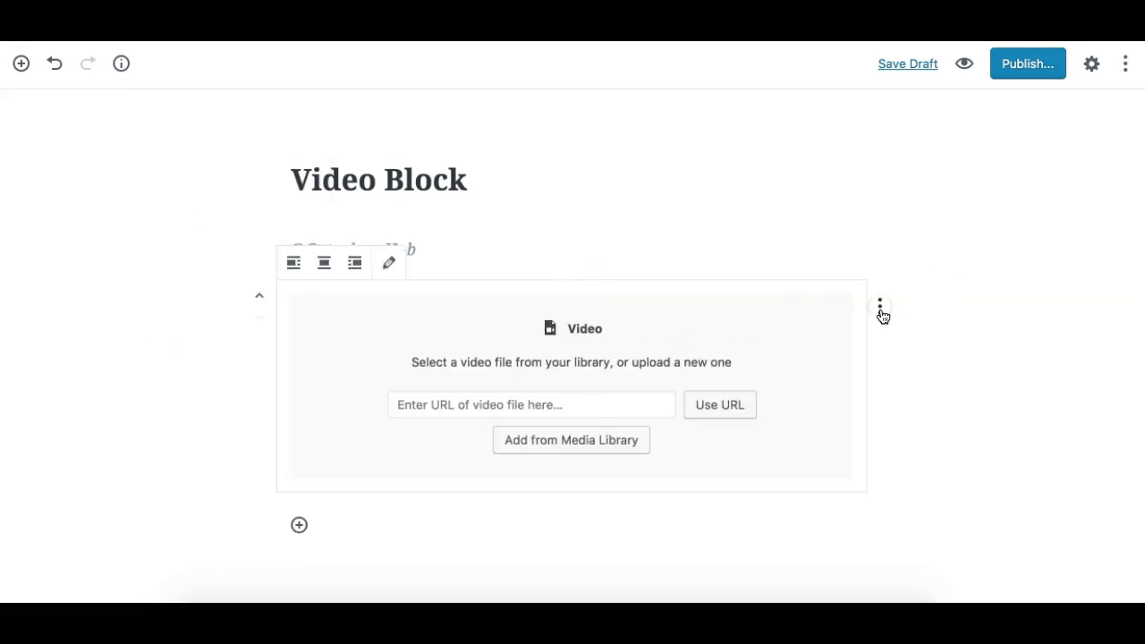
{"action": "left_click", "coordinate": [881, 311]}
{"action": "left_click", "coordinate": [771, 419]}
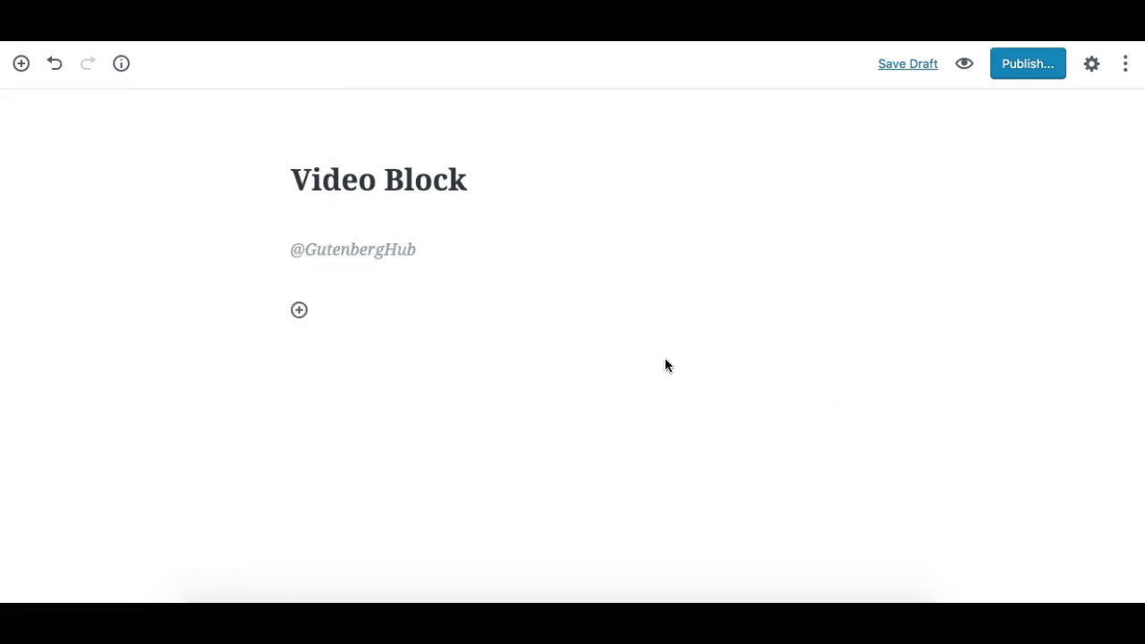
Step: Insert another Video block below the tagline and remove it again
{"action": "mouse_move", "coordinate": [549, 312]}
{"action": "left_click", "coordinate": [301, 312]}
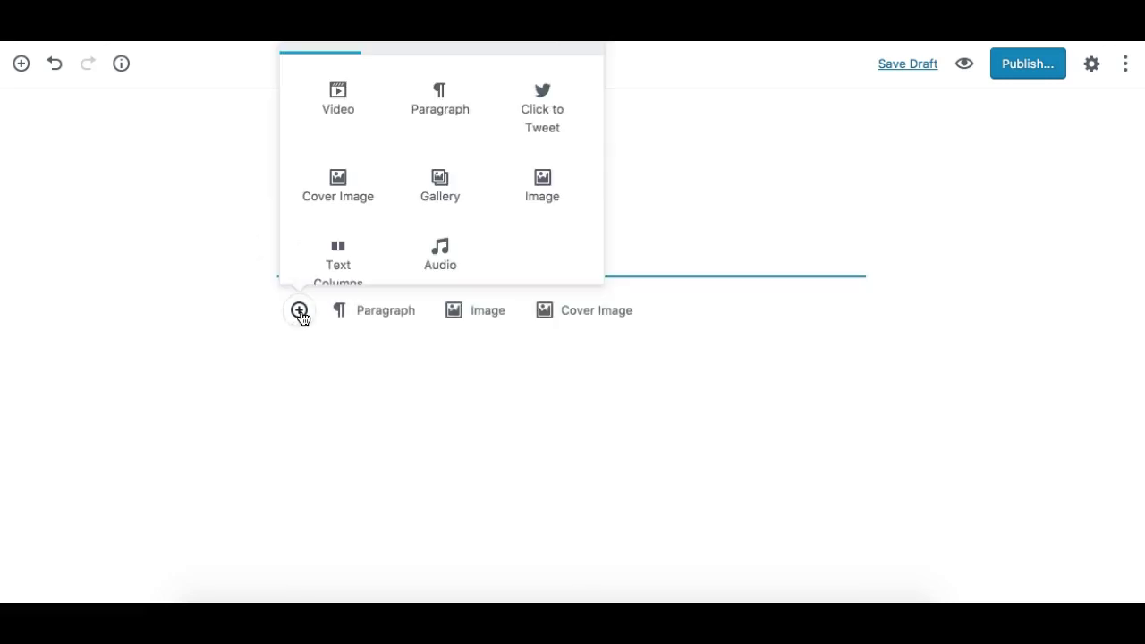
{"action": "left_click", "coordinate": [340, 105]}
{"action": "left_click", "coordinate": [880, 307]}
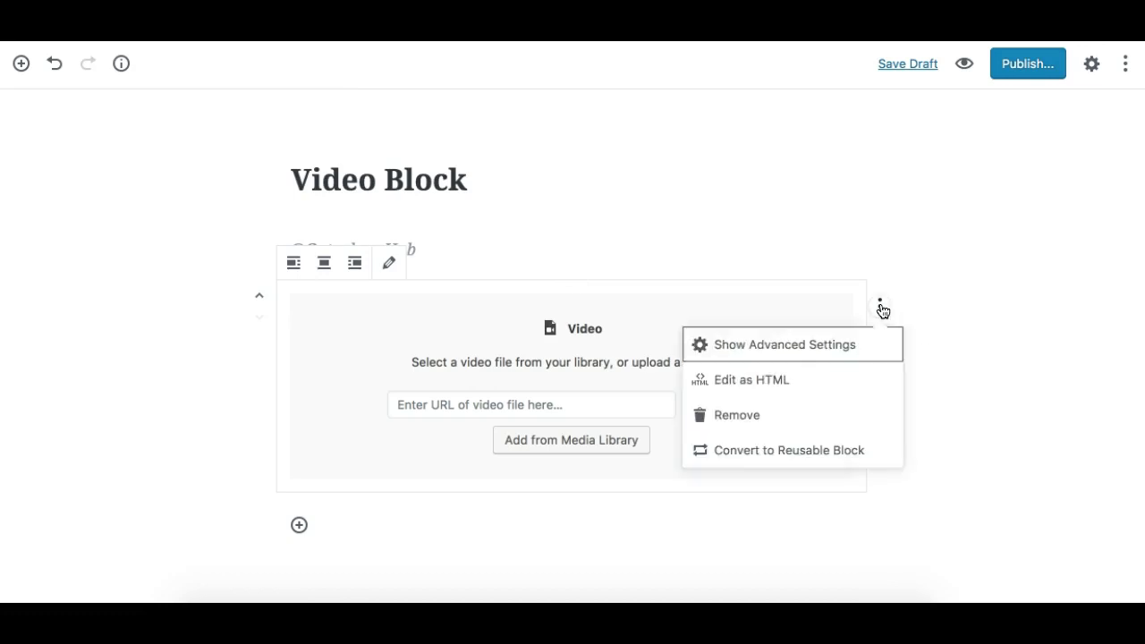
{"action": "left_click", "coordinate": [741, 420]}
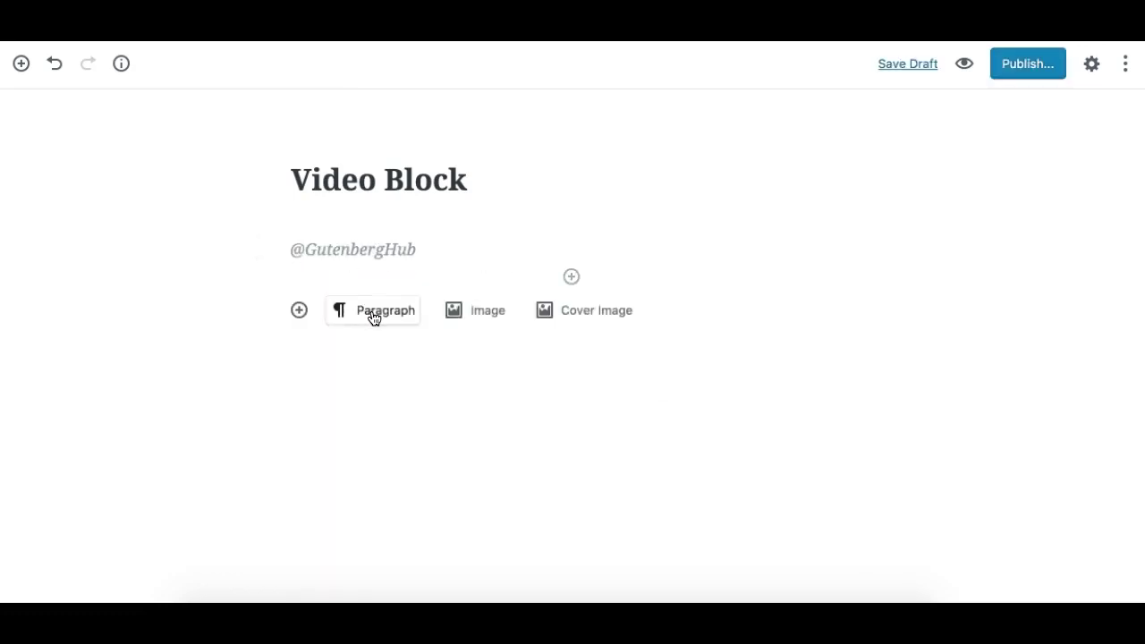
Step: Turn a new body paragraph into an empty Video block with the /vid shortcut
{"action": "left_click", "coordinate": [356, 309]}
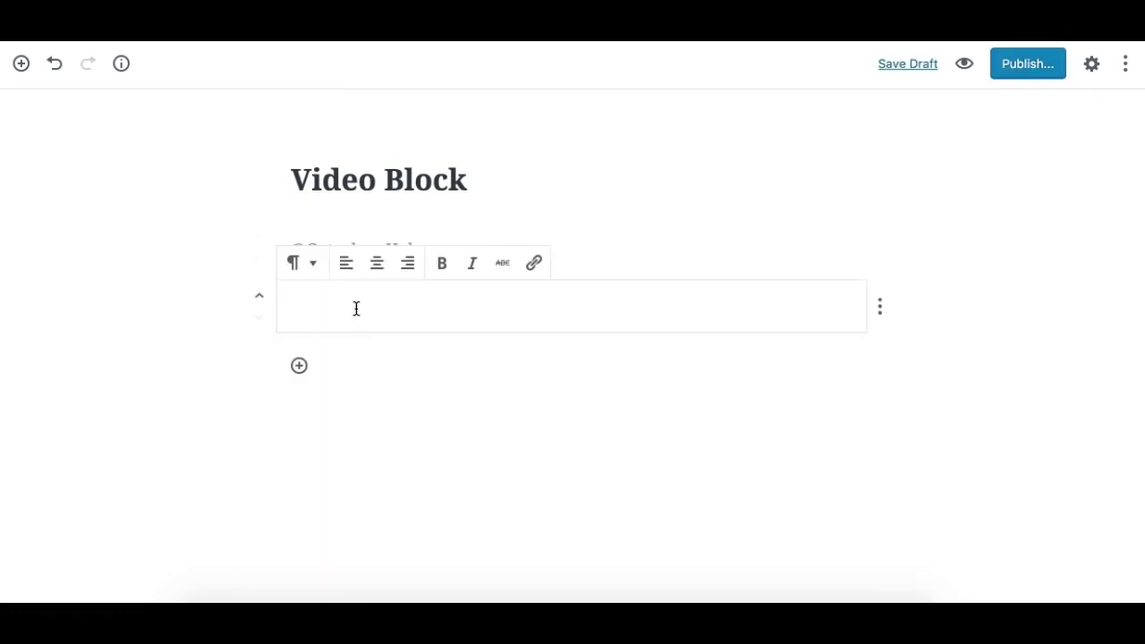
{"action": "type", "text": "/"}
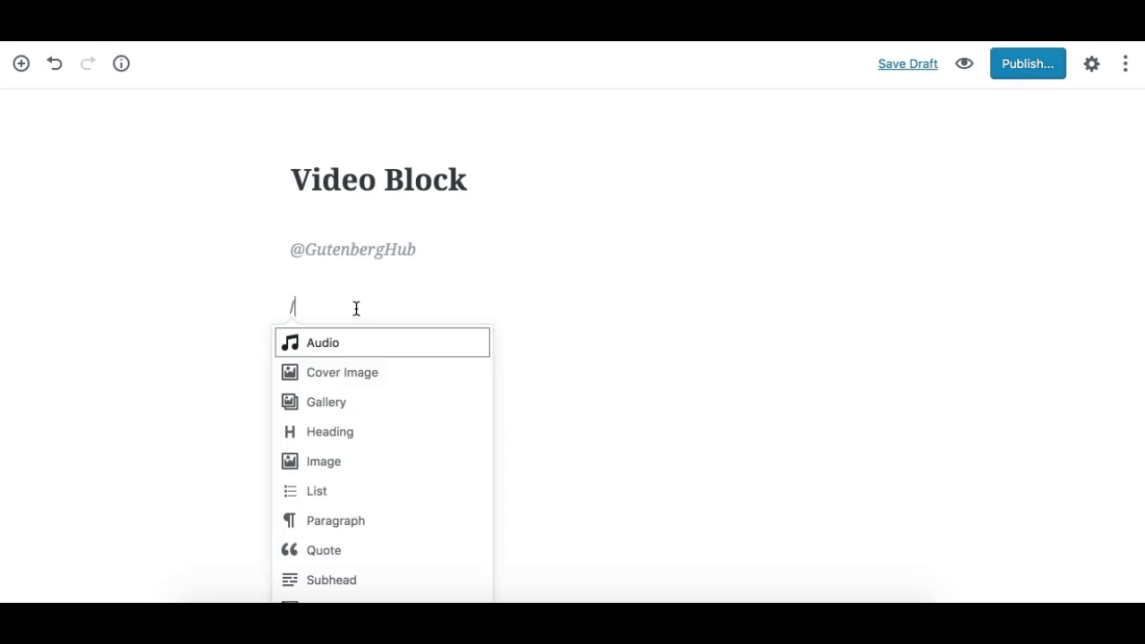
{"action": "type", "text": "video"}
{"action": "key", "text": "Return"}
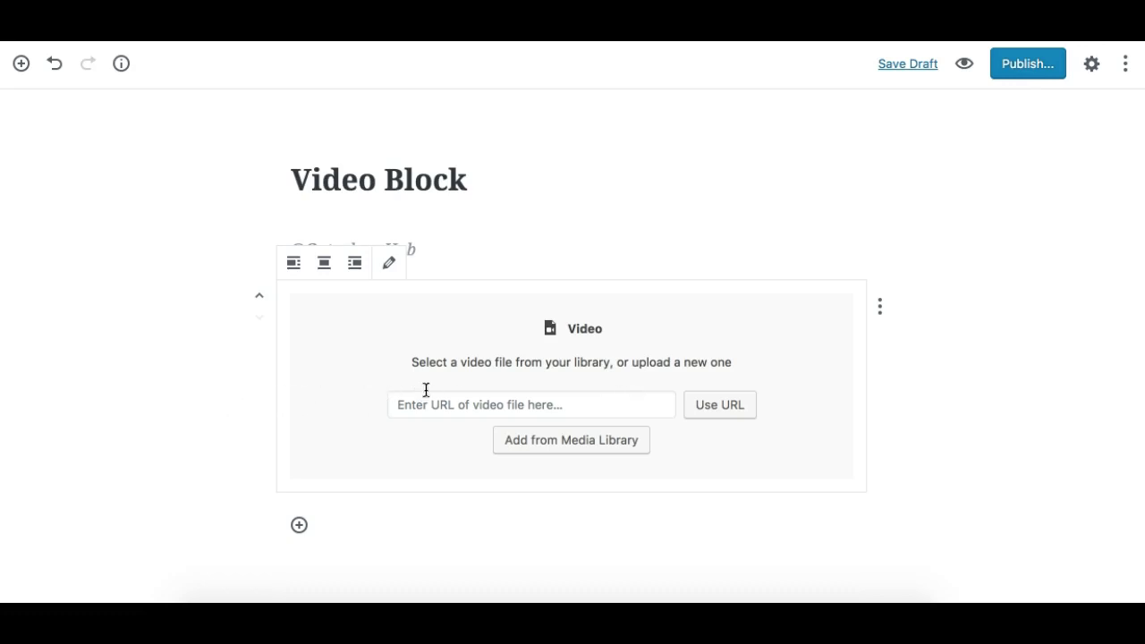
{"action": "left_click", "coordinate": [510, 404]}
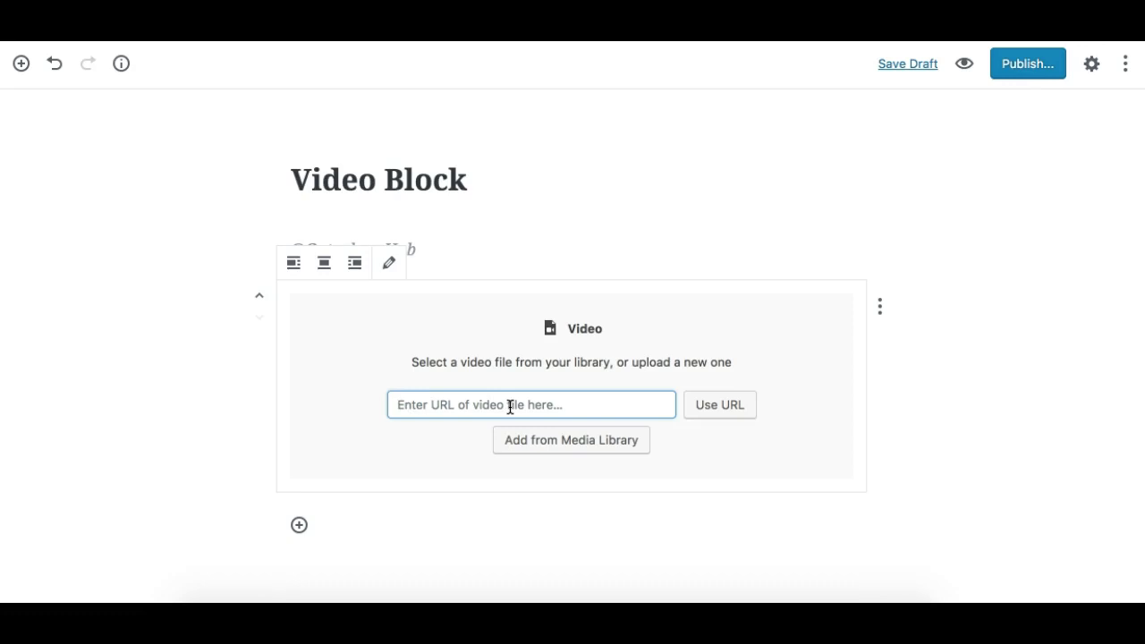
Step: Insert Gutenberg-01.mp4 from the media library into the Video block
{"action": "left_click", "coordinate": [582, 440]}
{"action": "left_click", "coordinate": [74, 274]}
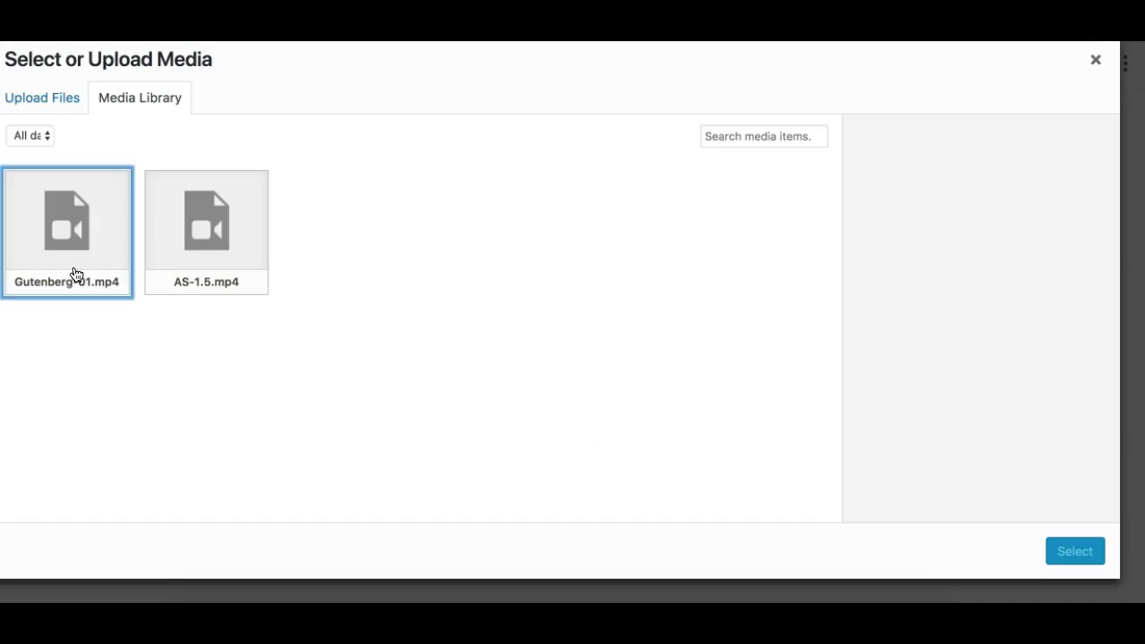
{"action": "left_click", "coordinate": [1076, 552]}
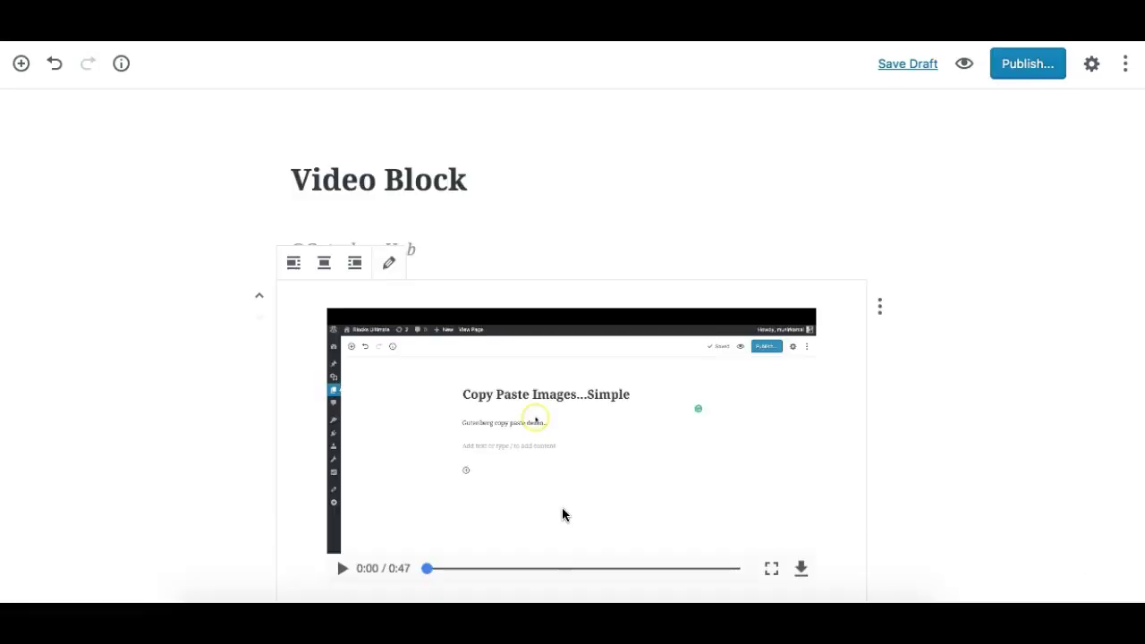
Step: Play and pause the embedded video to preview it
{"action": "scroll", "coordinate": [526, 440], "scroll_direction": "down", "scroll_amount": 2}
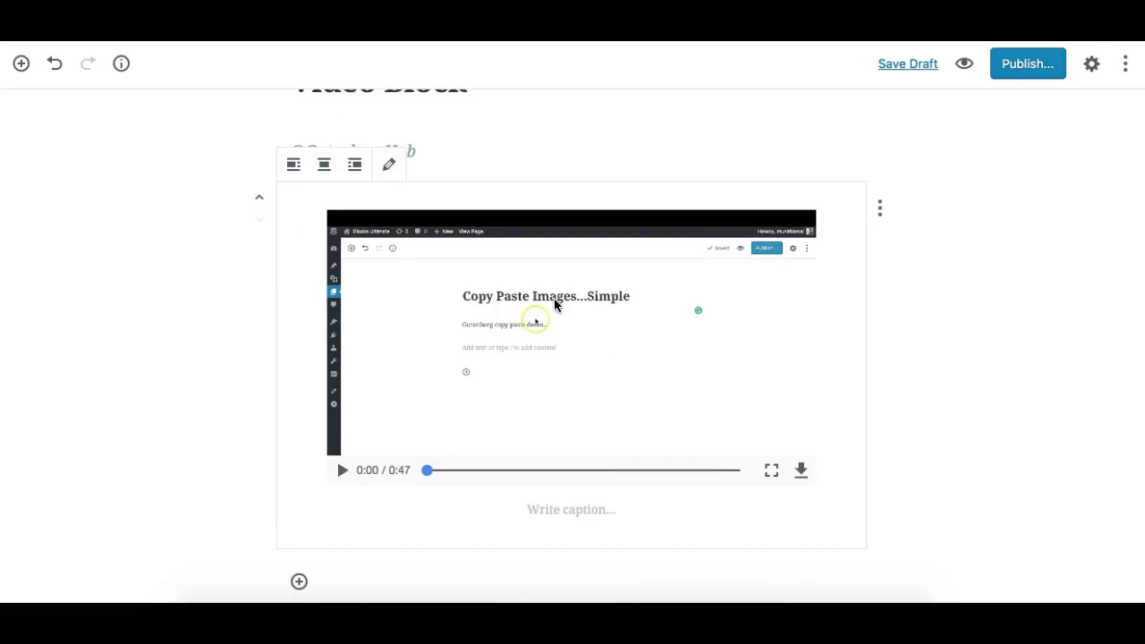
{"action": "left_click", "coordinate": [342, 469]}
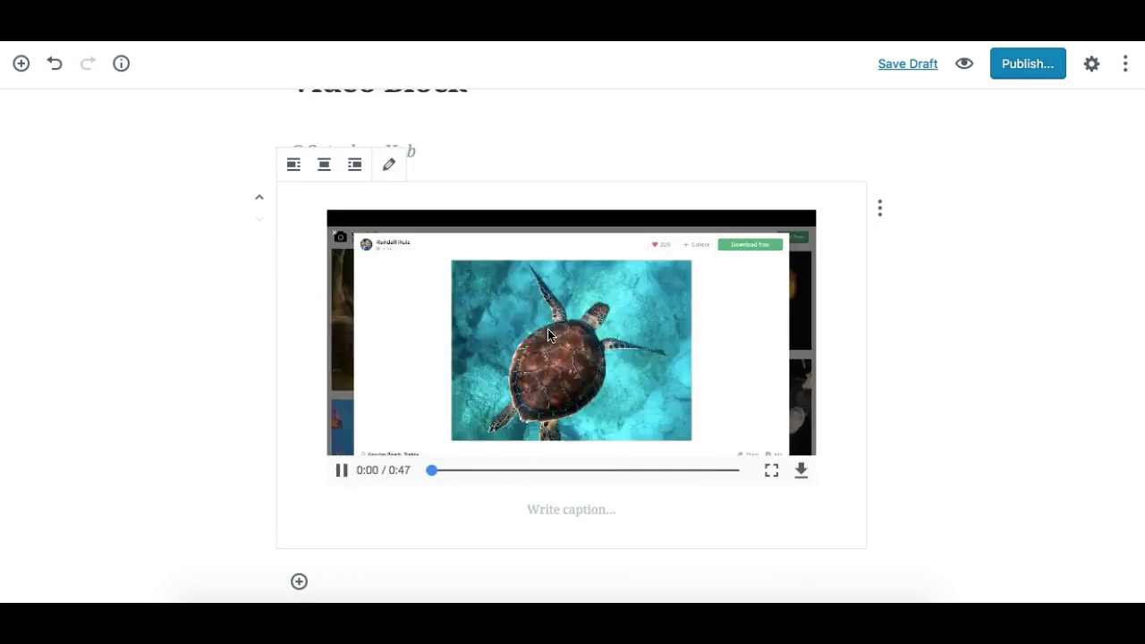
{"action": "left_click", "coordinate": [340, 471]}
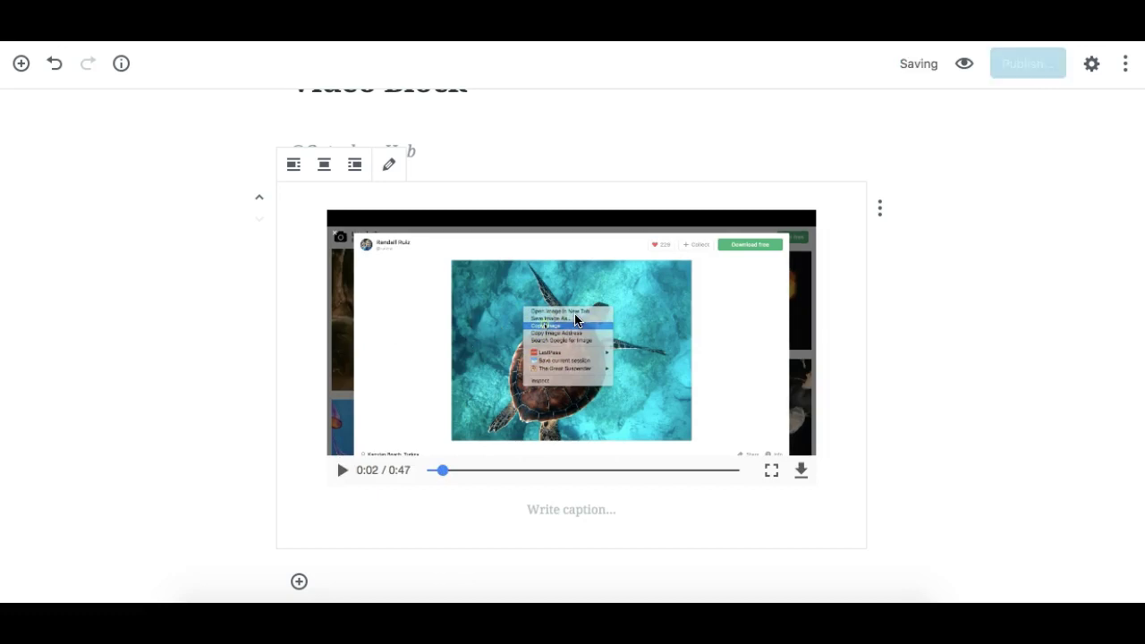
{"action": "scroll", "coordinate": [499, 281], "scroll_direction": "up", "scroll_amount": 1}
{"action": "scroll", "coordinate": [499, 279], "scroll_direction": "down", "scroll_amount": 2}
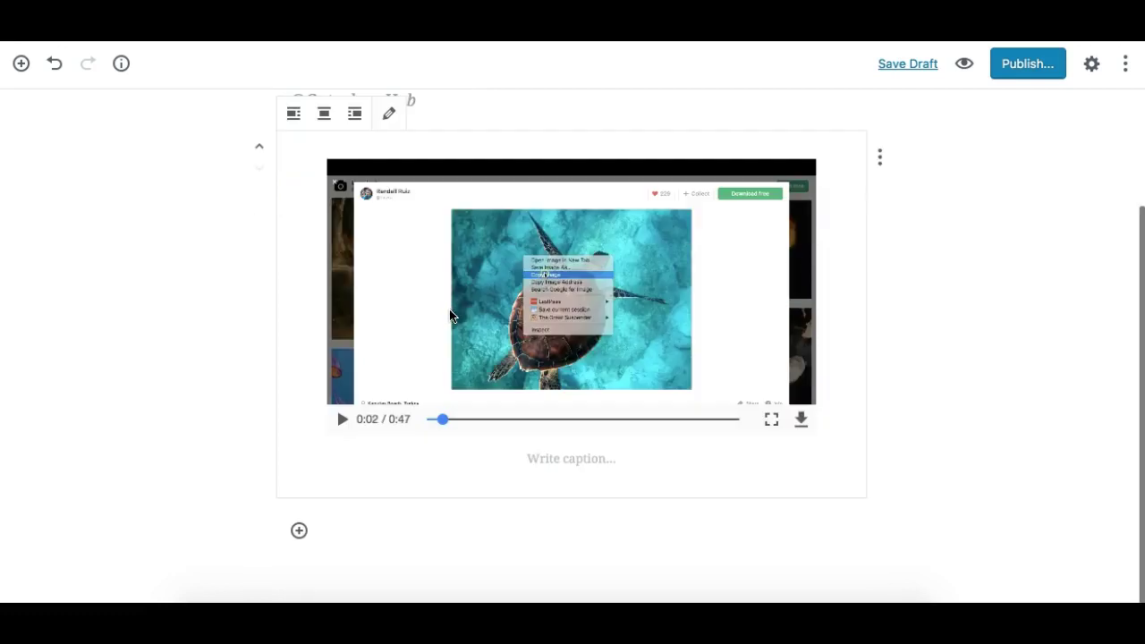
Step: Write 'My video' as the caption beneath the embedded video
{"action": "left_click", "coordinate": [549, 458]}
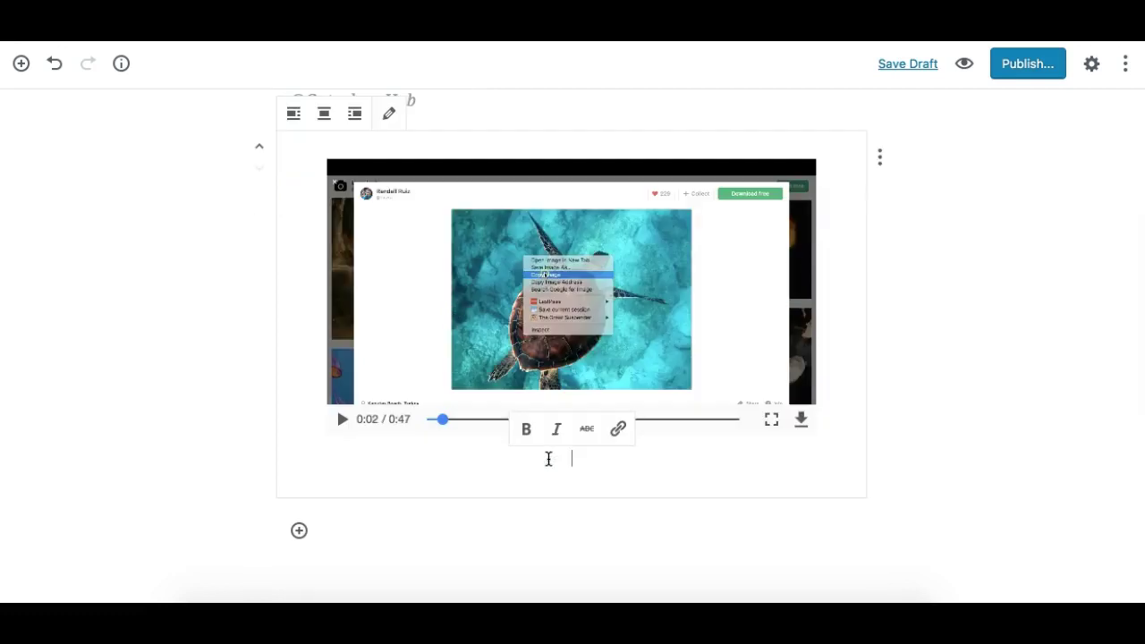
{"action": "type", "text": "My video"}
{"action": "scroll", "coordinate": [409, 151], "scroll_direction": "up", "scroll_amount": 1}
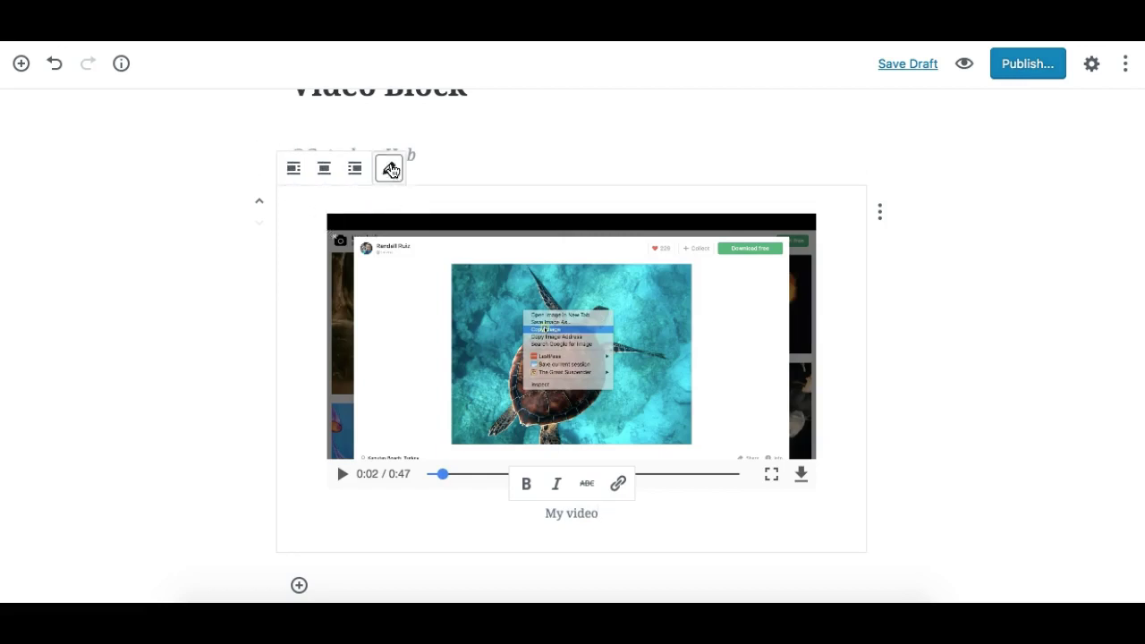
Step: Swap the block's video for AS-1.5.mp4 from the media library
{"action": "left_click", "coordinate": [390, 169]}
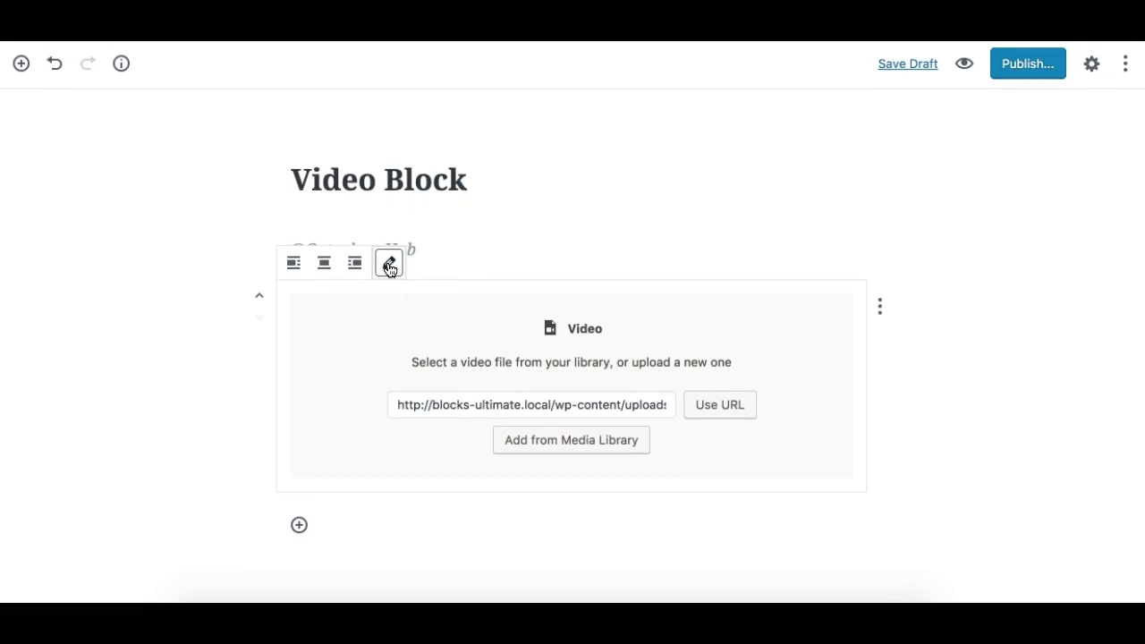
{"action": "double_click", "coordinate": [456, 404]}
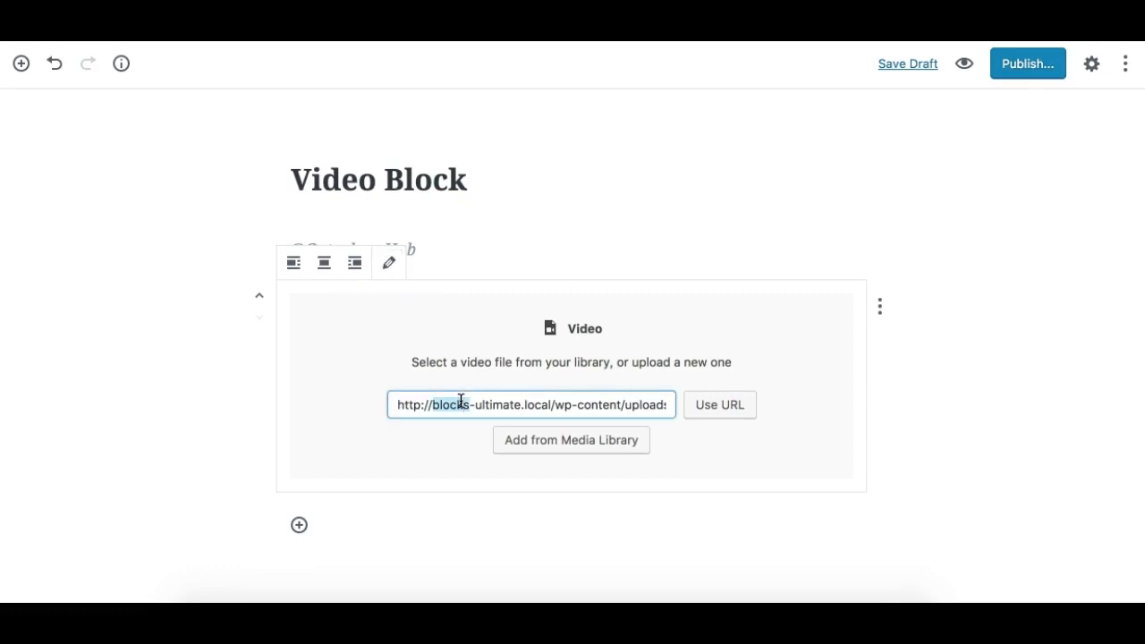
{"action": "left_click", "coordinate": [516, 404]}
{"action": "triple_click", "coordinate": [573, 407]}
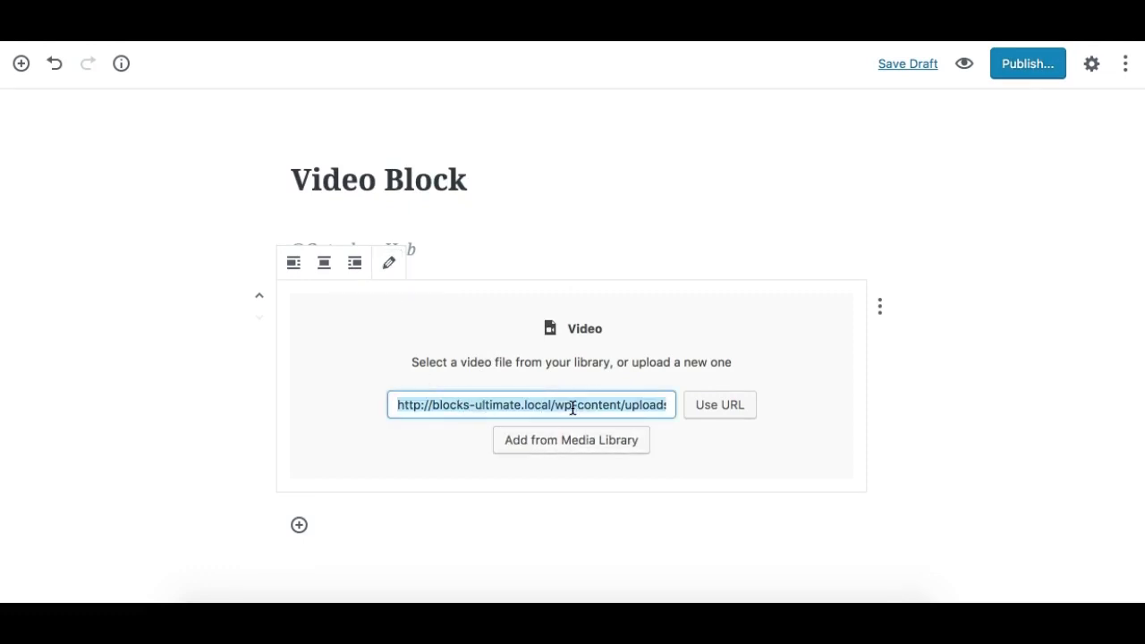
{"action": "left_click", "coordinate": [590, 441]}
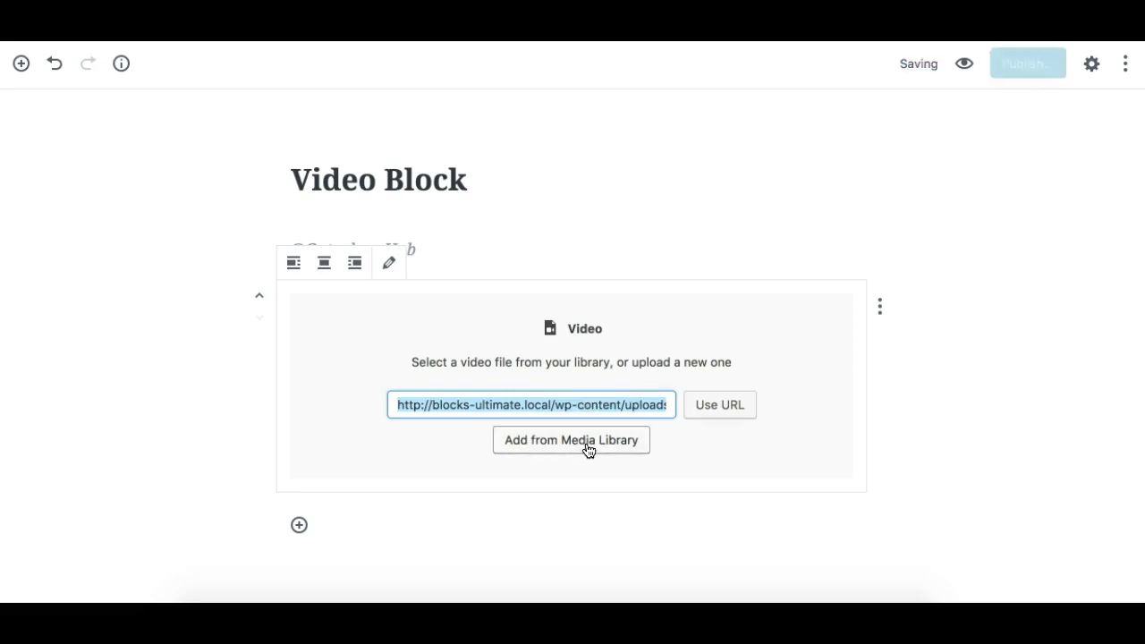
{"action": "left_click", "coordinate": [222, 277]}
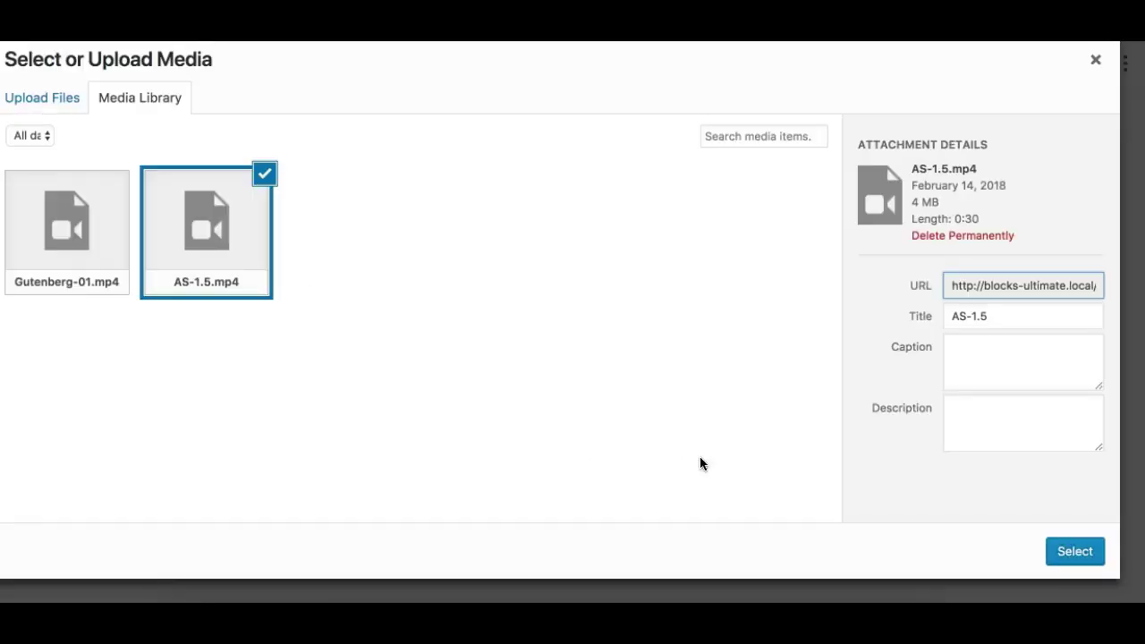
{"action": "left_click", "coordinate": [1058, 560]}
{"action": "scroll", "coordinate": [623, 455], "scroll_direction": "down", "scroll_amount": 2}
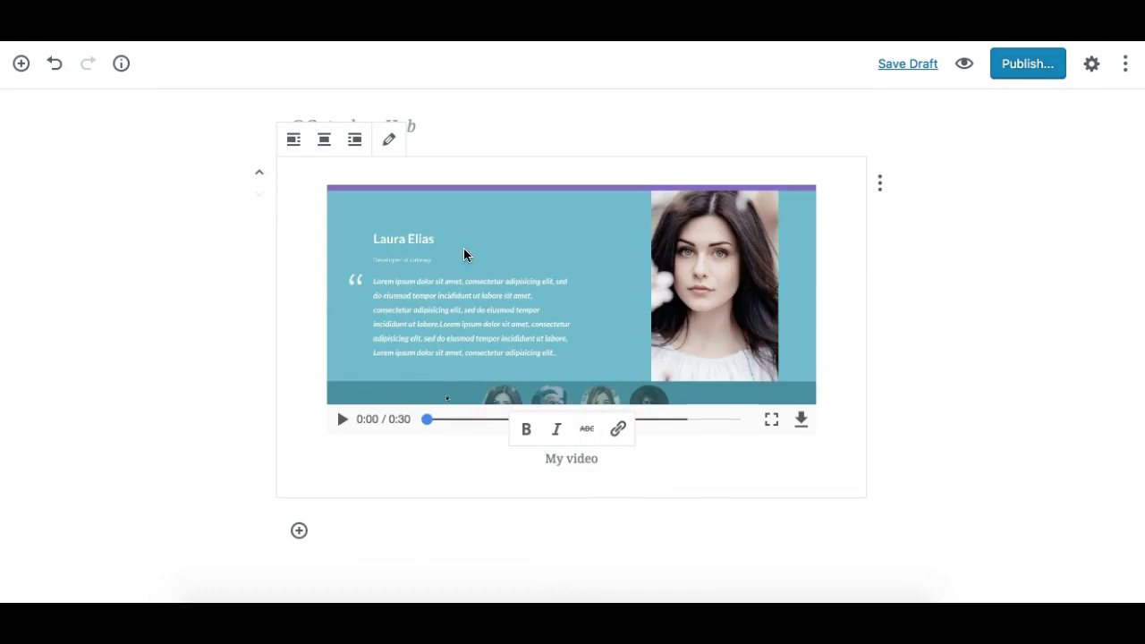
Step: Add the CSS class 'custom-class' to the Video block in its block settings
{"action": "left_click", "coordinate": [1091, 63]}
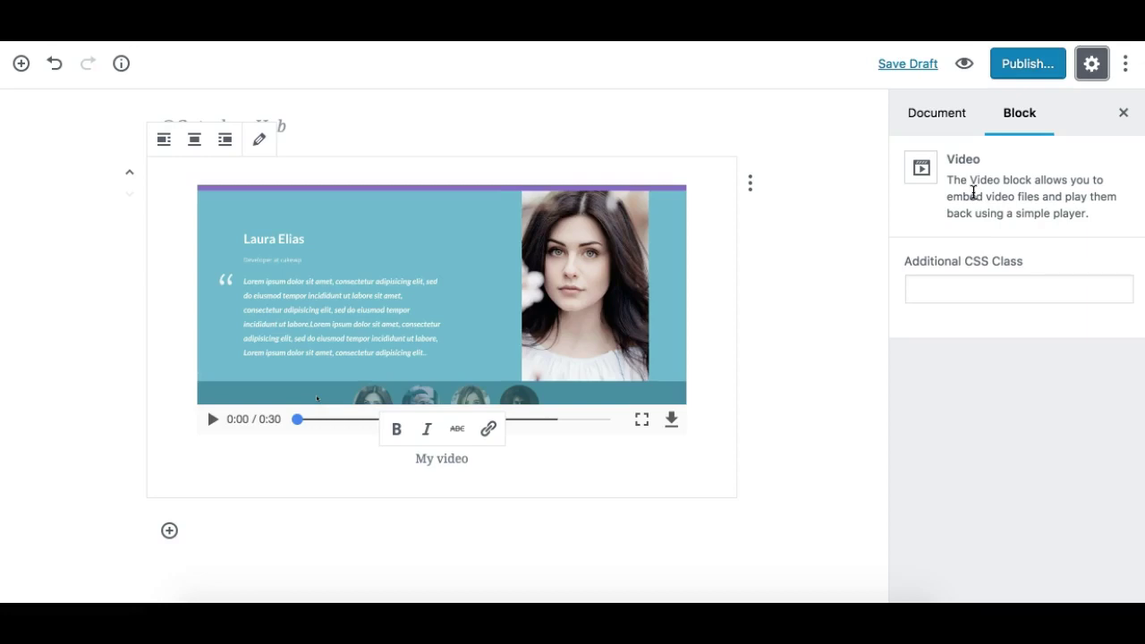
{"action": "left_click", "coordinate": [935, 282]}
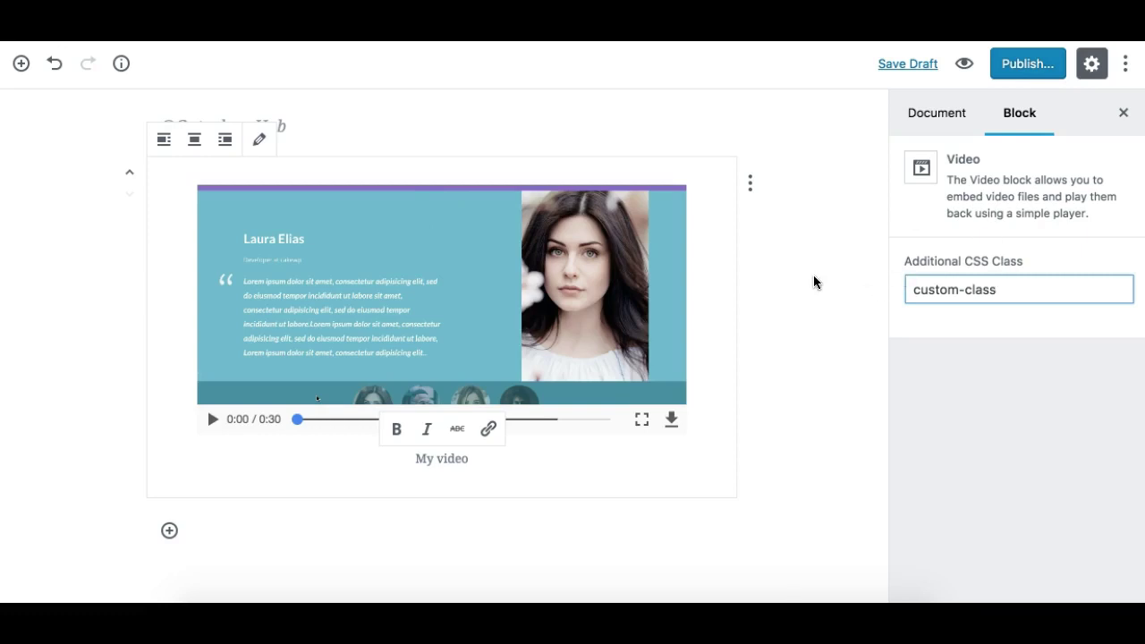
Step: Deselect the video block by clicking an empty area of the page
{"action": "left_click", "coordinate": [814, 270]}
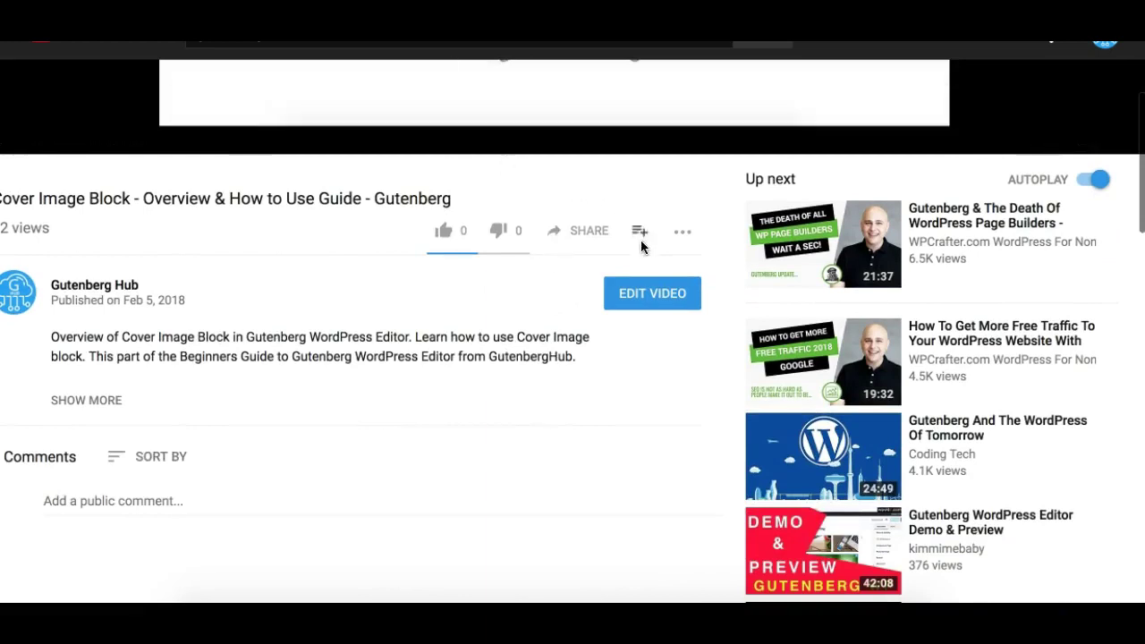
Step: Select the video's youtu.be short link in YouTube's share box
{"action": "left_click", "coordinate": [594, 238]}
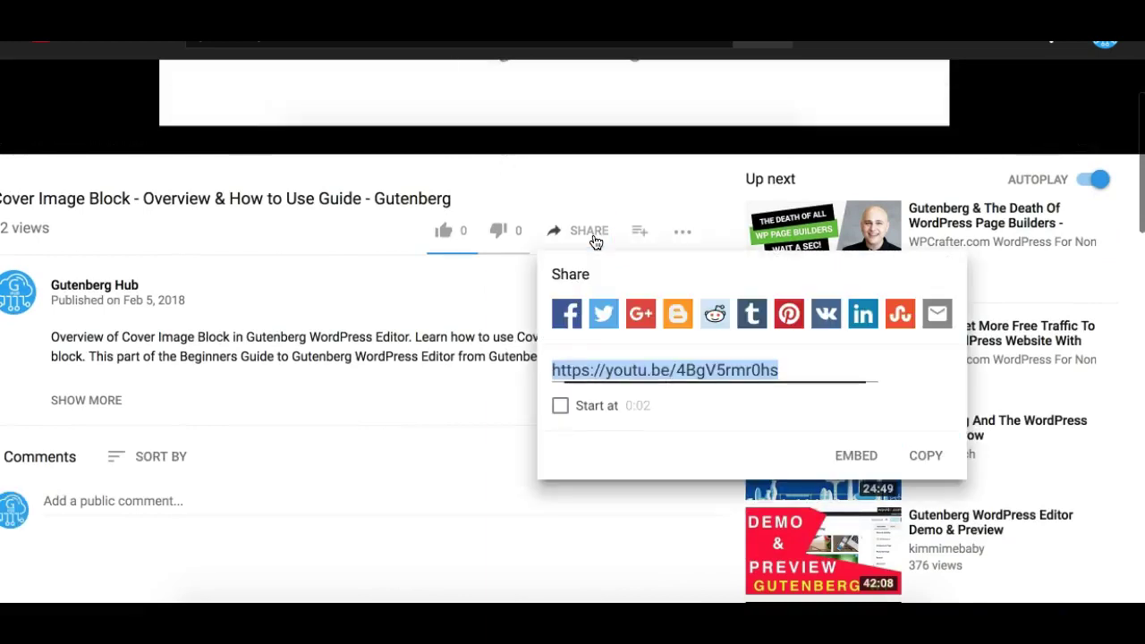
{"action": "left_click", "coordinate": [696, 370]}
{"action": "triple_click", "coordinate": [713, 370]}
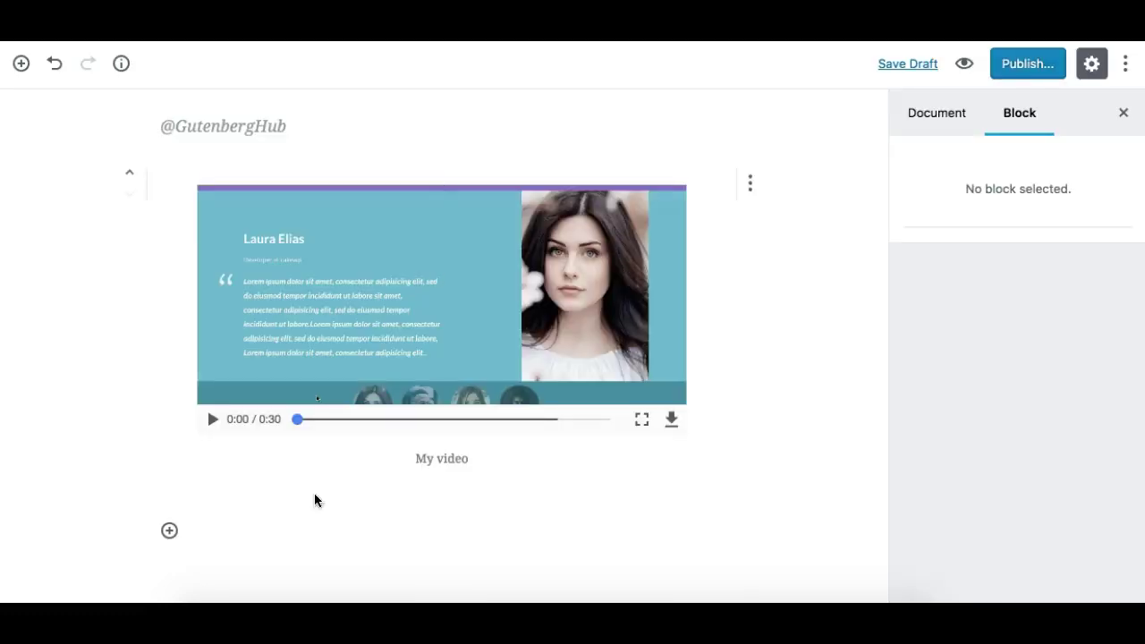
Step: Paste the YouTube link into a new paragraph below the video to embed it
{"action": "mouse_move", "coordinate": [169, 570]}
{"action": "left_click", "coordinate": [227, 535]}
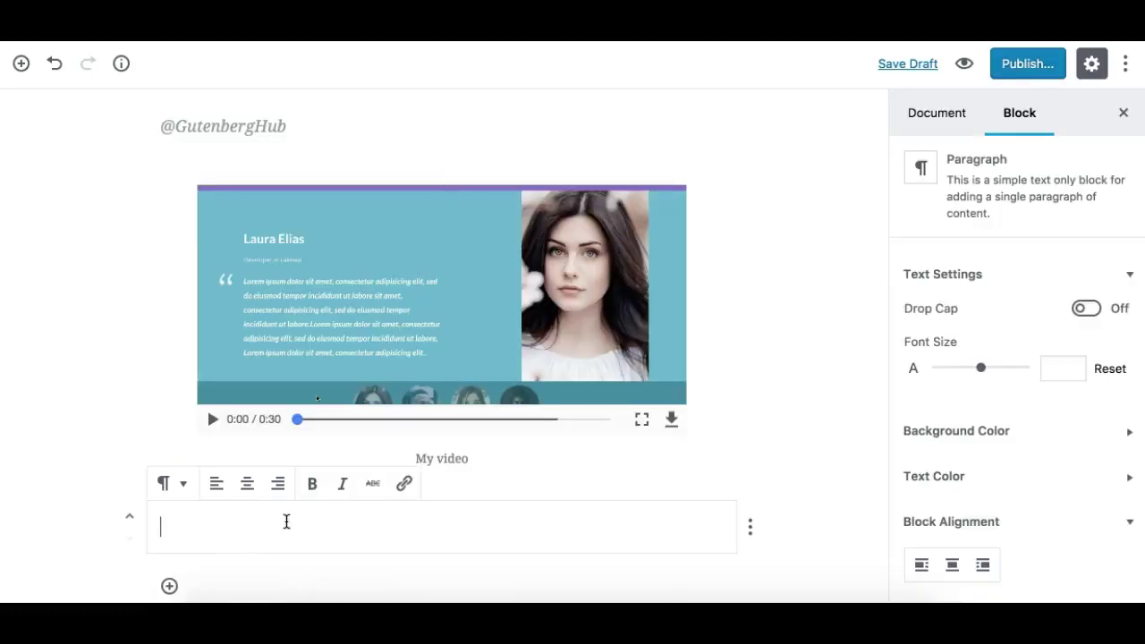
{"action": "key", "text": "ctrl+v"}
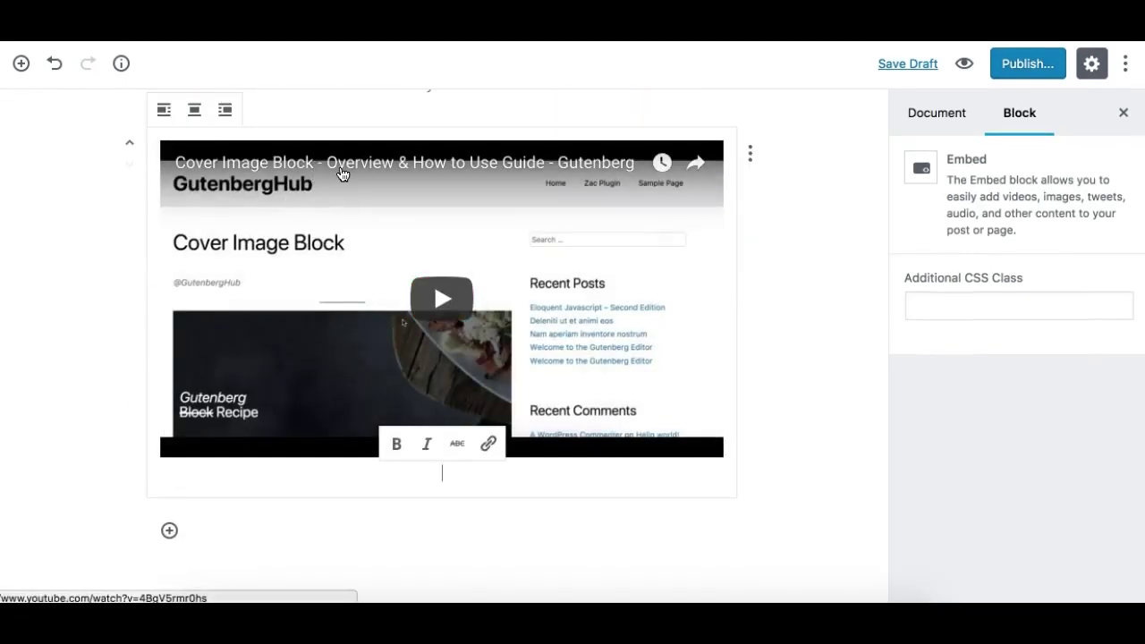
Step: Scroll through the page to review the captioned video and the YouTube embed
{"action": "scroll", "coordinate": [340, 174], "scroll_direction": "up", "scroll_amount": 1}
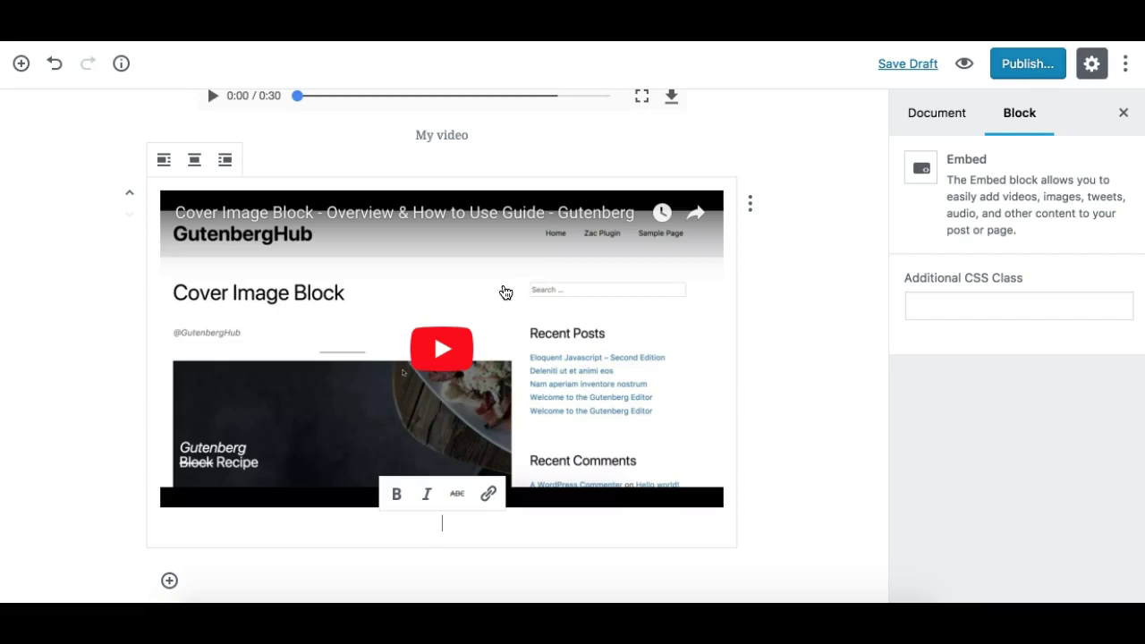
{"action": "scroll", "coordinate": [575, 265], "scroll_direction": "up", "scroll_amount": 4}
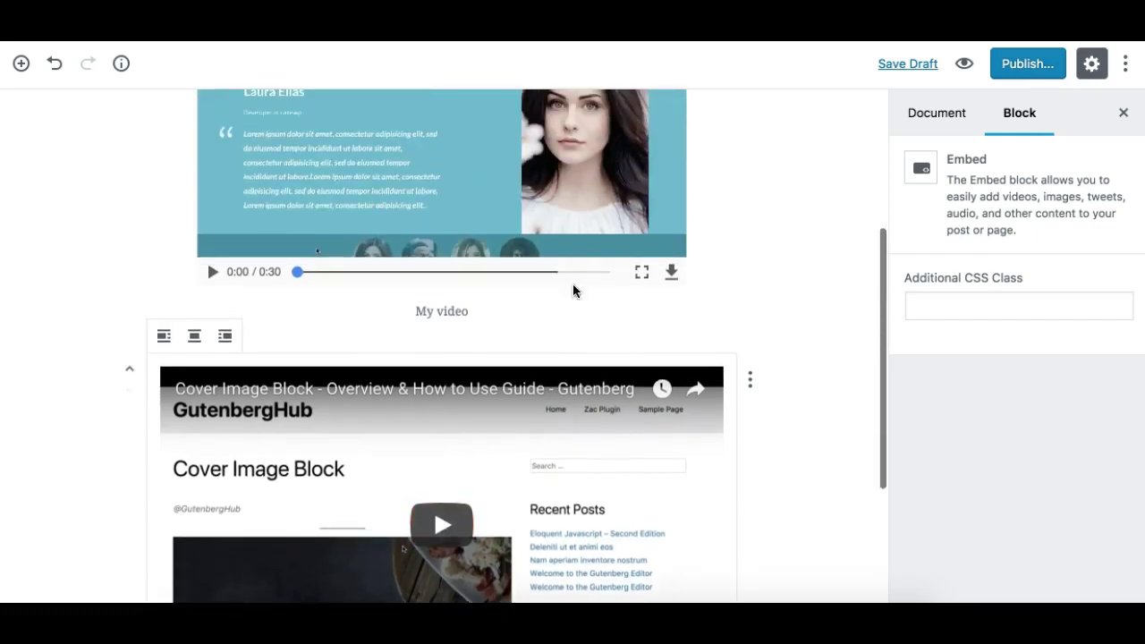
{"action": "scroll", "coordinate": [565, 311], "scroll_direction": "up", "scroll_amount": 5}
{"action": "scroll", "coordinate": [450, 408], "scroll_direction": "down", "scroll_amount": 5}
{"action": "scroll", "coordinate": [365, 378], "scroll_direction": "up", "scroll_amount": 1}
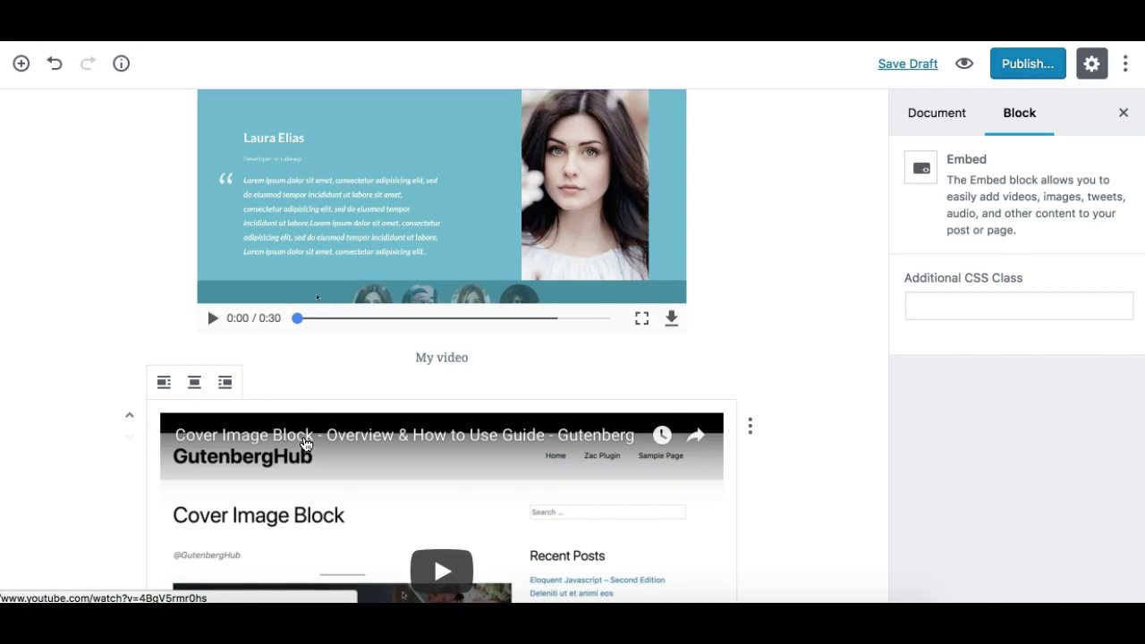
{"action": "scroll", "coordinate": [391, 248], "scroll_direction": "up", "scroll_amount": 1}
{"action": "scroll", "coordinate": [447, 340], "scroll_direction": "down", "scroll_amount": 2}
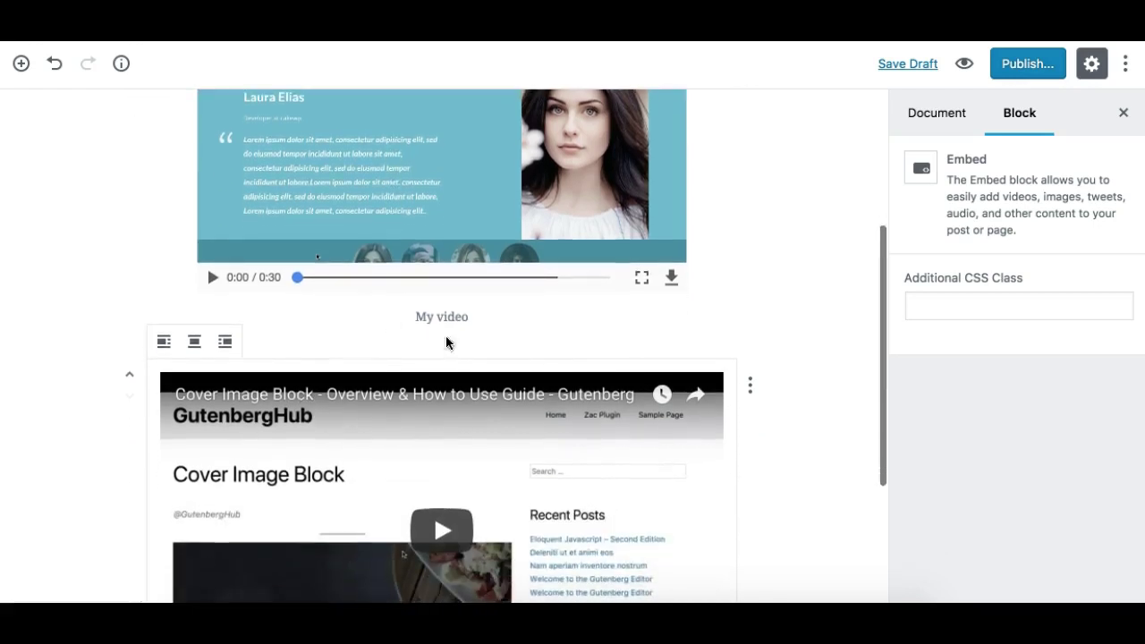
{"action": "scroll", "coordinate": [581, 465], "scroll_direction": "down", "scroll_amount": 1}
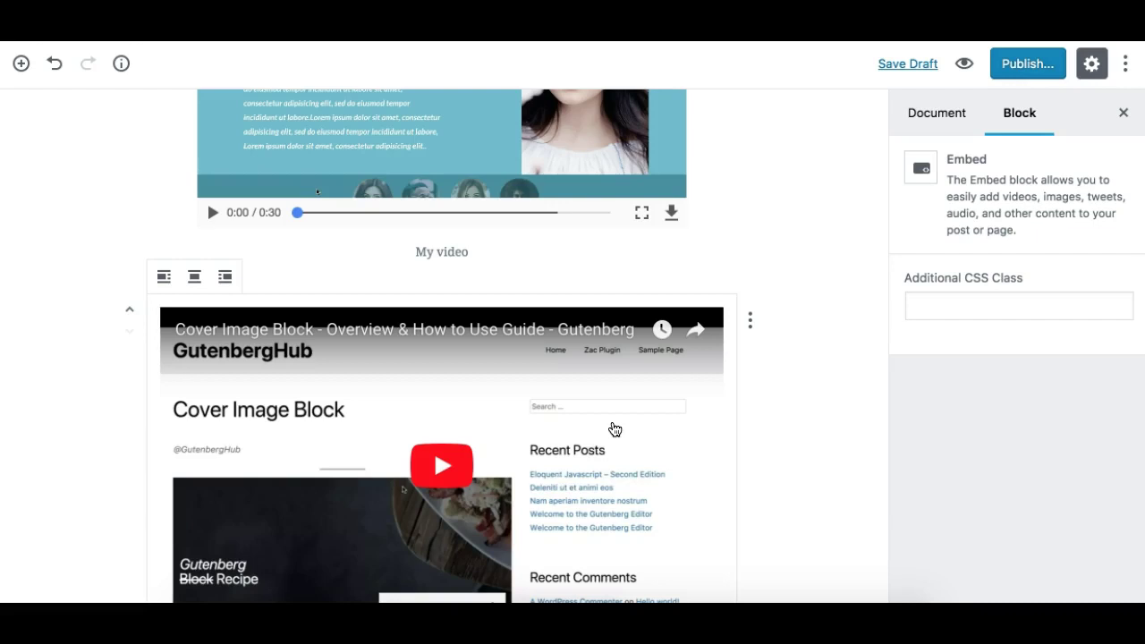
{"action": "scroll", "coordinate": [615, 430], "scroll_direction": "up", "scroll_amount": 3}
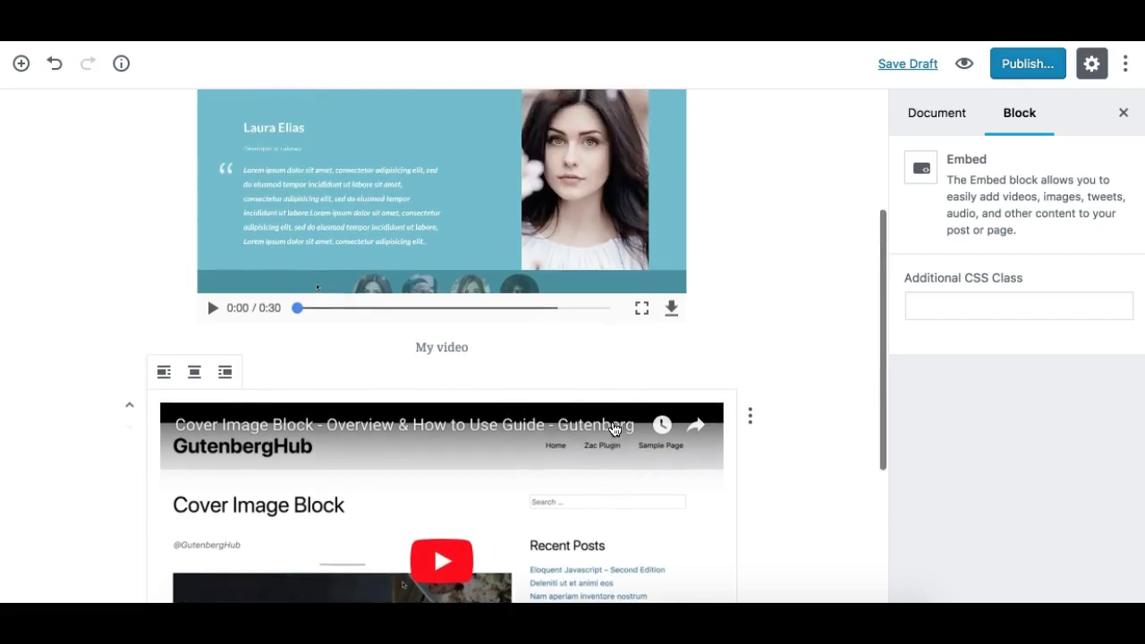
{"action": "scroll", "coordinate": [614, 430], "scroll_direction": "up", "scroll_amount": 1}
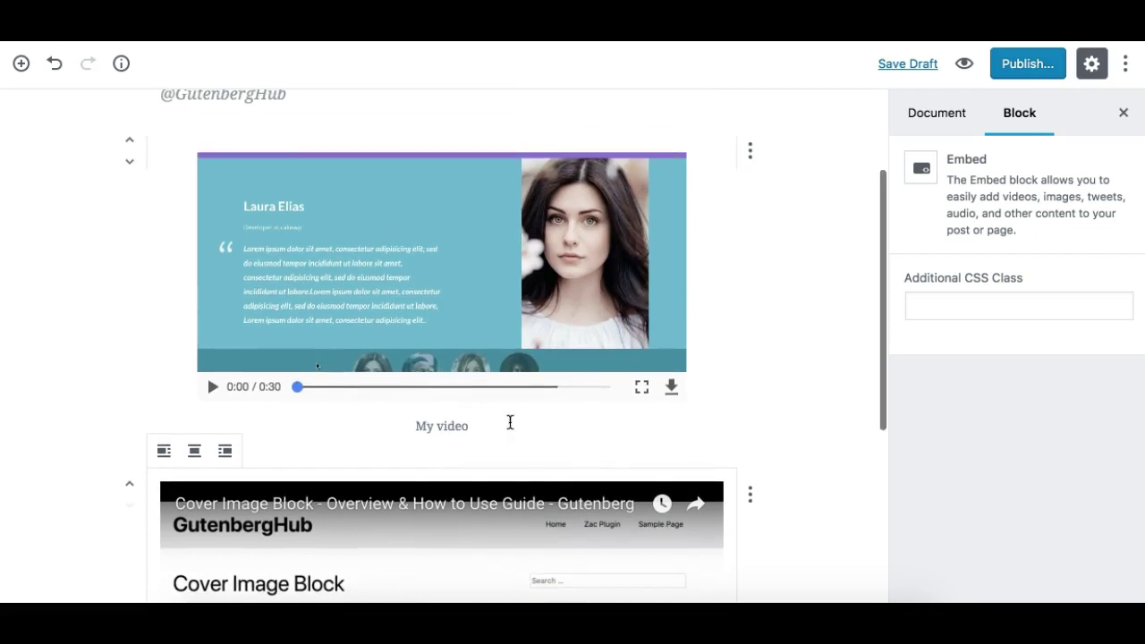
{"action": "scroll", "coordinate": [512, 417], "scroll_direction": "up", "scroll_amount": 1}
{"action": "scroll", "coordinate": [448, 368], "scroll_direction": "down", "scroll_amount": 5}
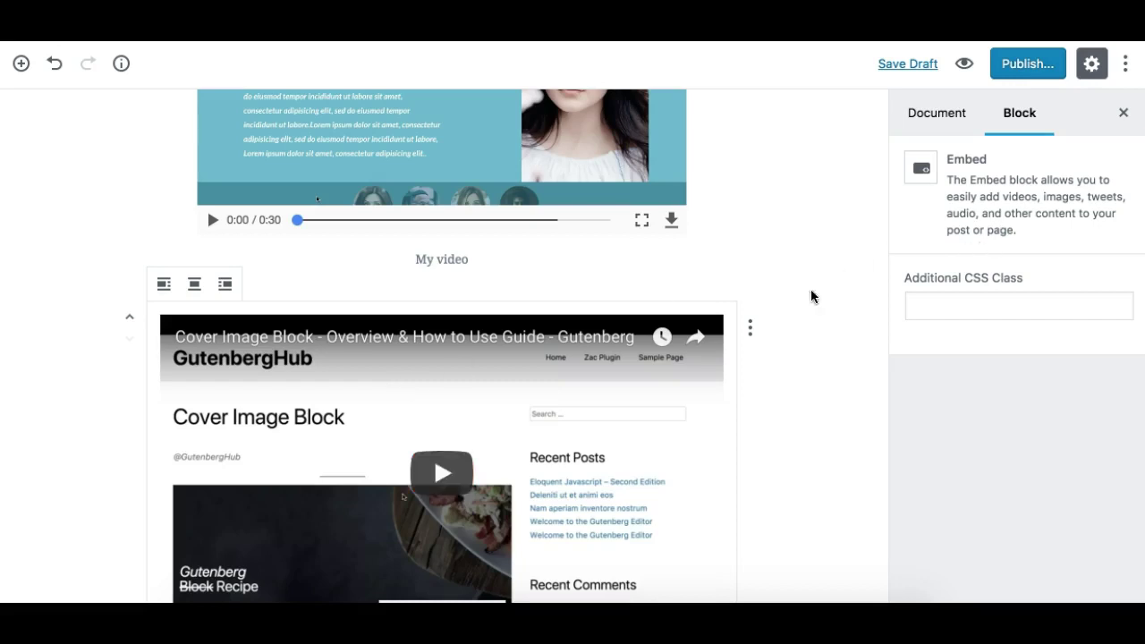
Step: Select the Embed block's description text in the sidebar, then deselect it
{"action": "triple_click", "coordinate": [970, 191]}
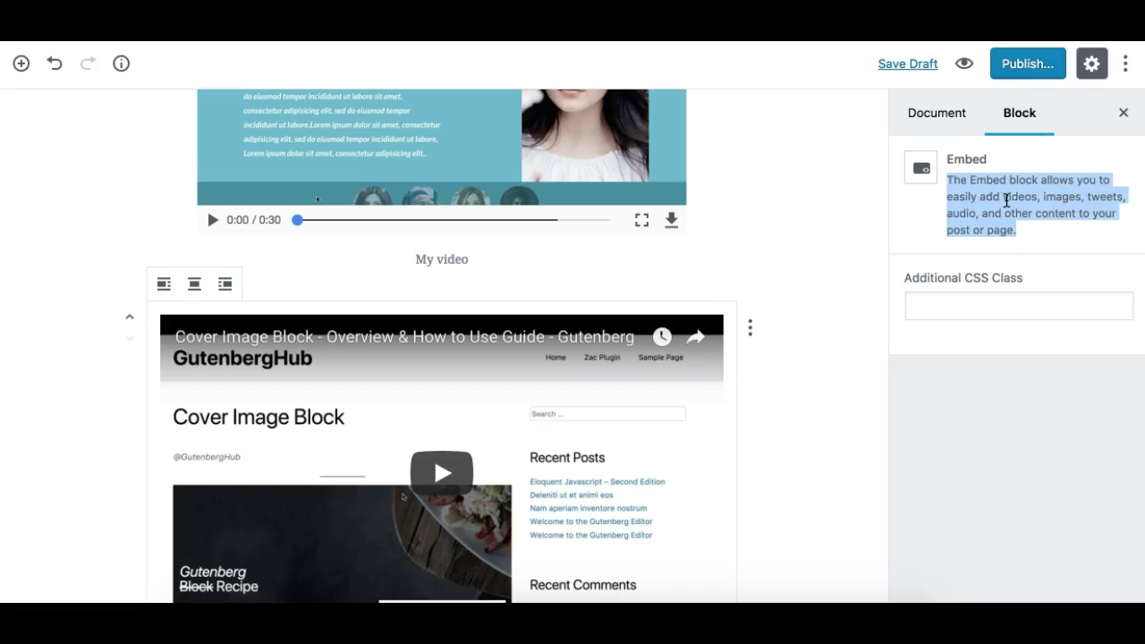
{"action": "left_click", "coordinate": [1006, 200]}
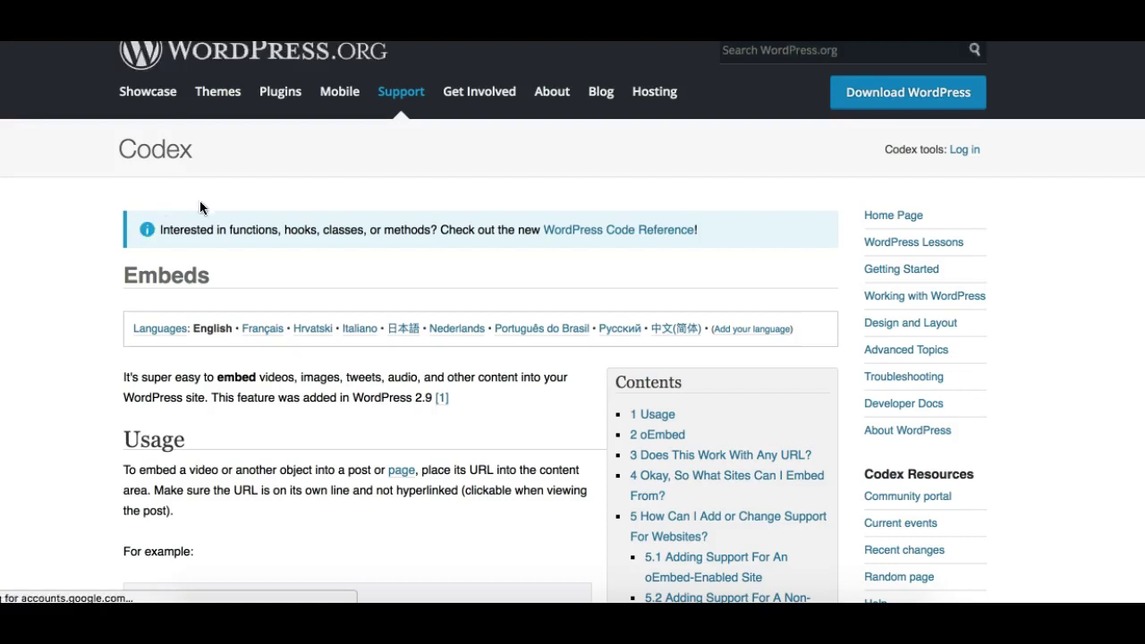
Step: Scroll through the Codex Embeds article's table of supported embed services
{"action": "scroll", "coordinate": [314, 284], "scroll_direction": "down", "scroll_amount": 15}
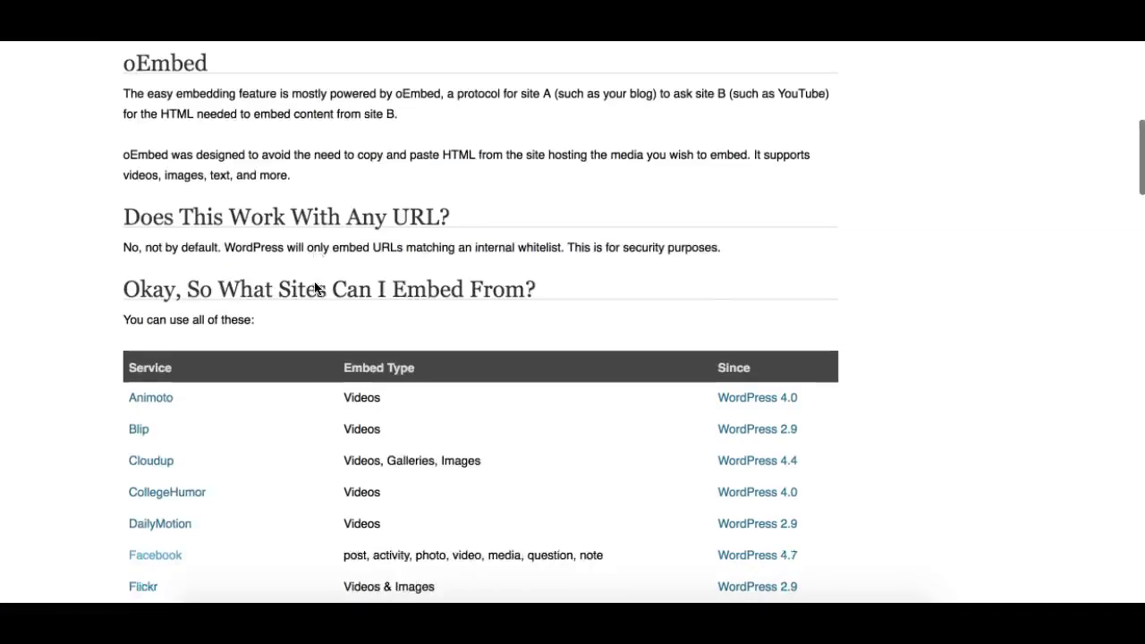
{"action": "scroll", "coordinate": [314, 286], "scroll_direction": "up", "scroll_amount": 2}
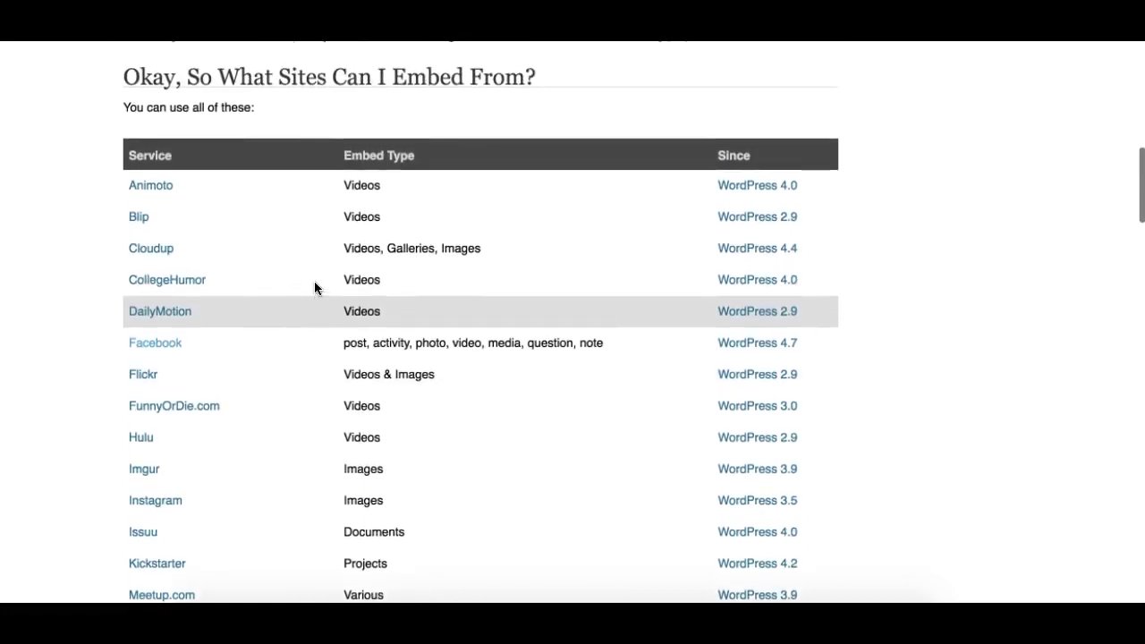
{"action": "scroll", "coordinate": [314, 286], "scroll_direction": "down", "scroll_amount": 5}
{"action": "scroll", "coordinate": [313, 286], "scroll_direction": "down", "scroll_amount": 7}
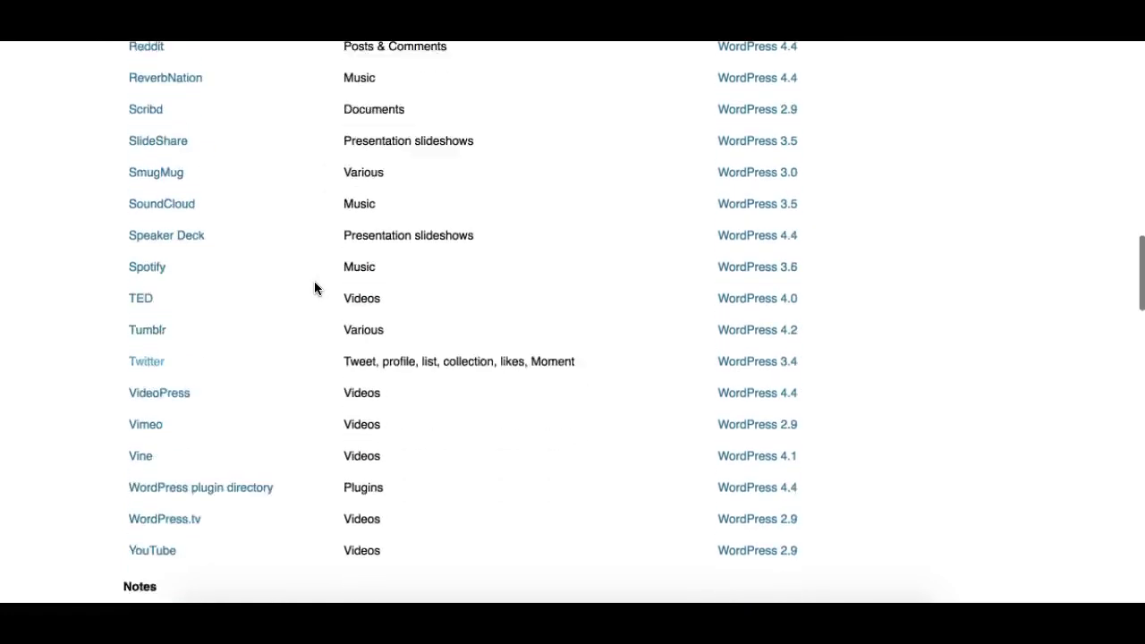
{"action": "scroll", "coordinate": [314, 288], "scroll_direction": "up", "scroll_amount": 1}
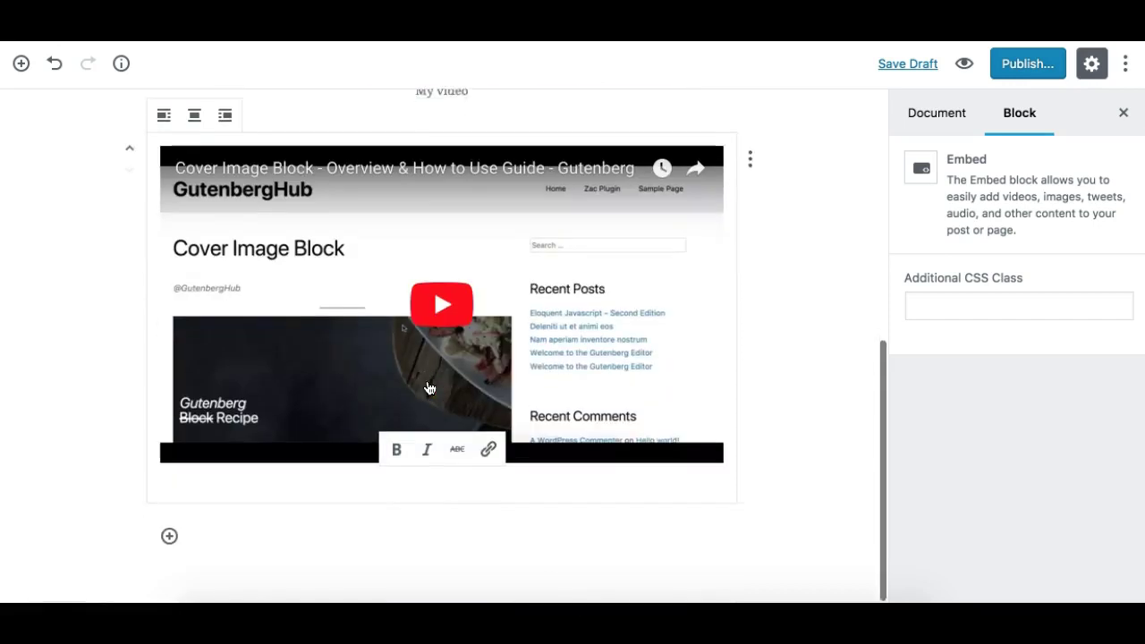
Step: Review the 'My video' Video block and YouTube embed, then close the block settings sidebar
{"action": "scroll", "coordinate": [421, 352], "scroll_direction": "down", "scroll_amount": 2}
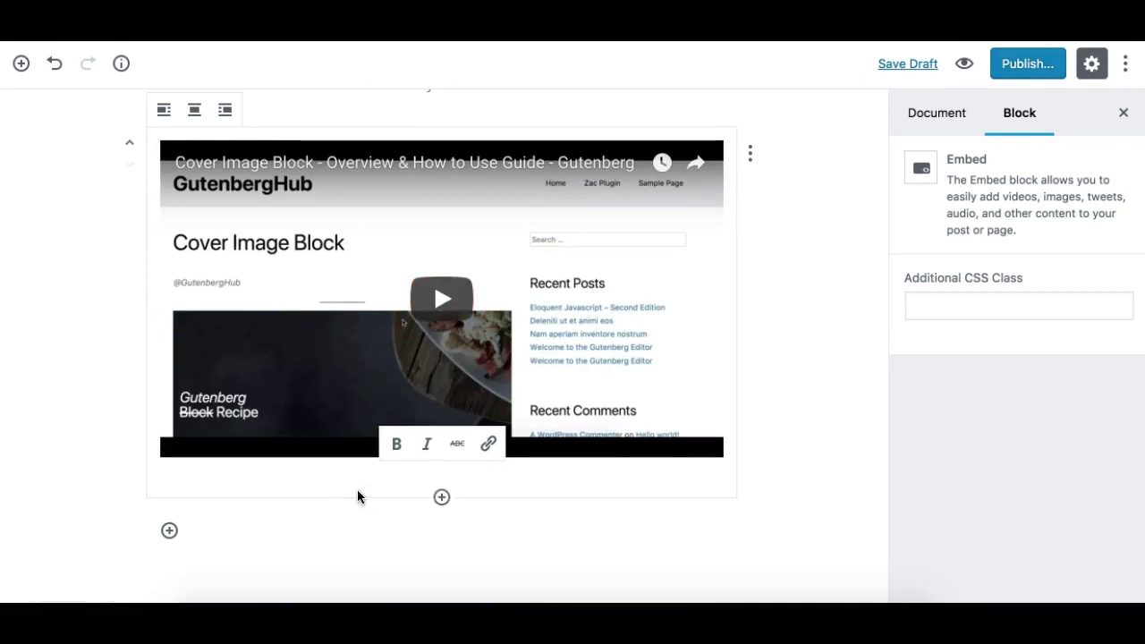
{"action": "scroll", "coordinate": [367, 369], "scroll_direction": "up", "scroll_amount": 2}
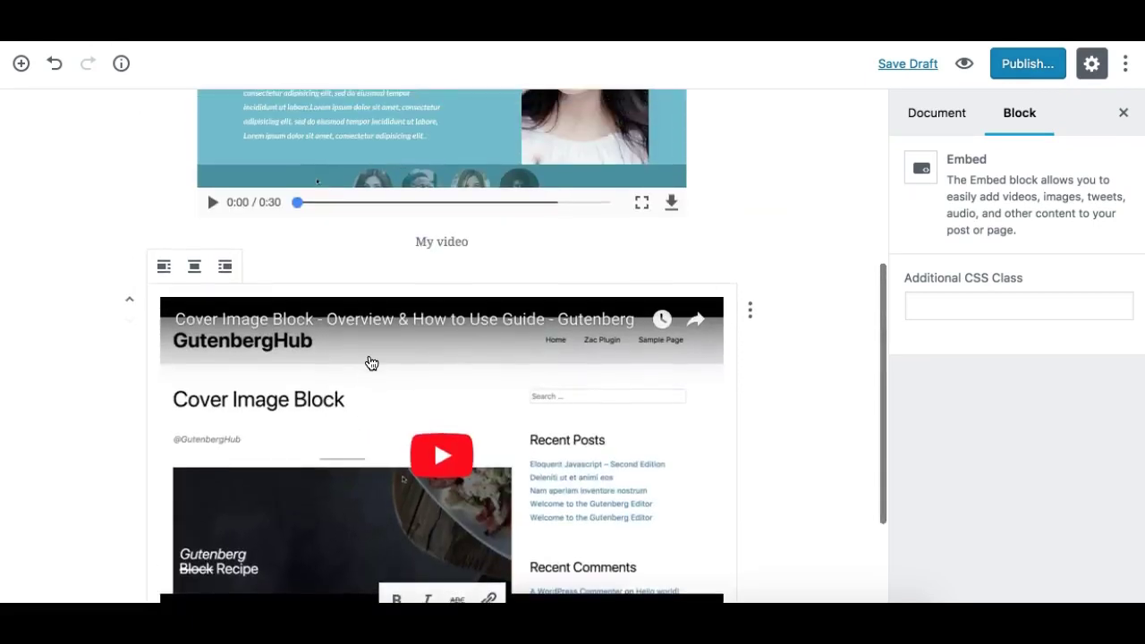
{"action": "scroll", "coordinate": [361, 357], "scroll_direction": "up", "scroll_amount": 3}
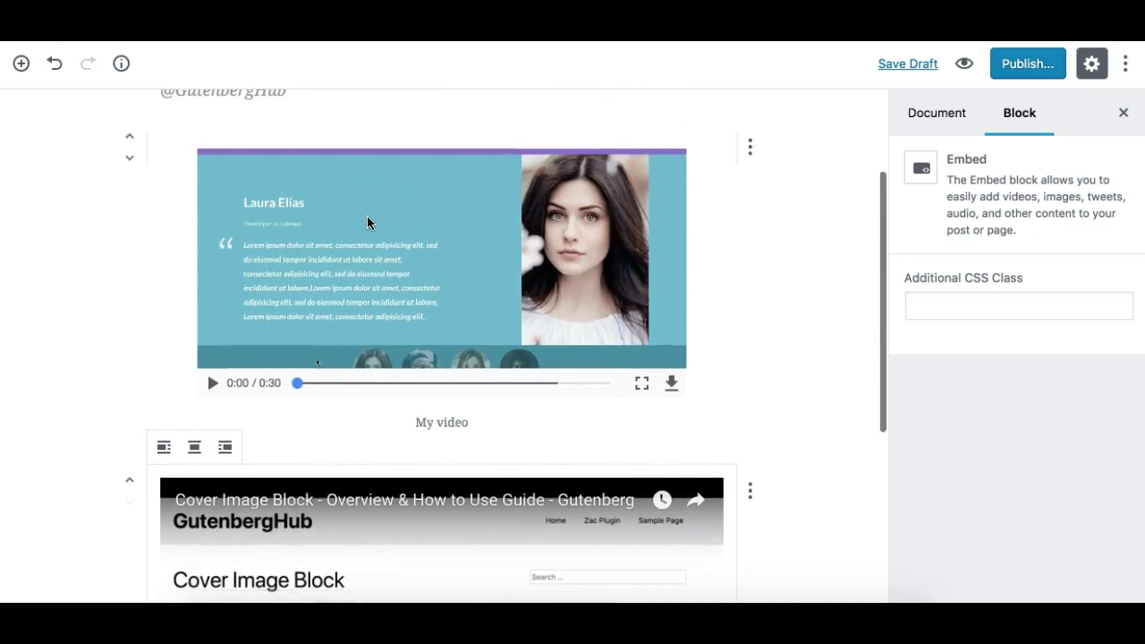
{"action": "scroll", "coordinate": [370, 286], "scroll_direction": "down", "scroll_amount": 5}
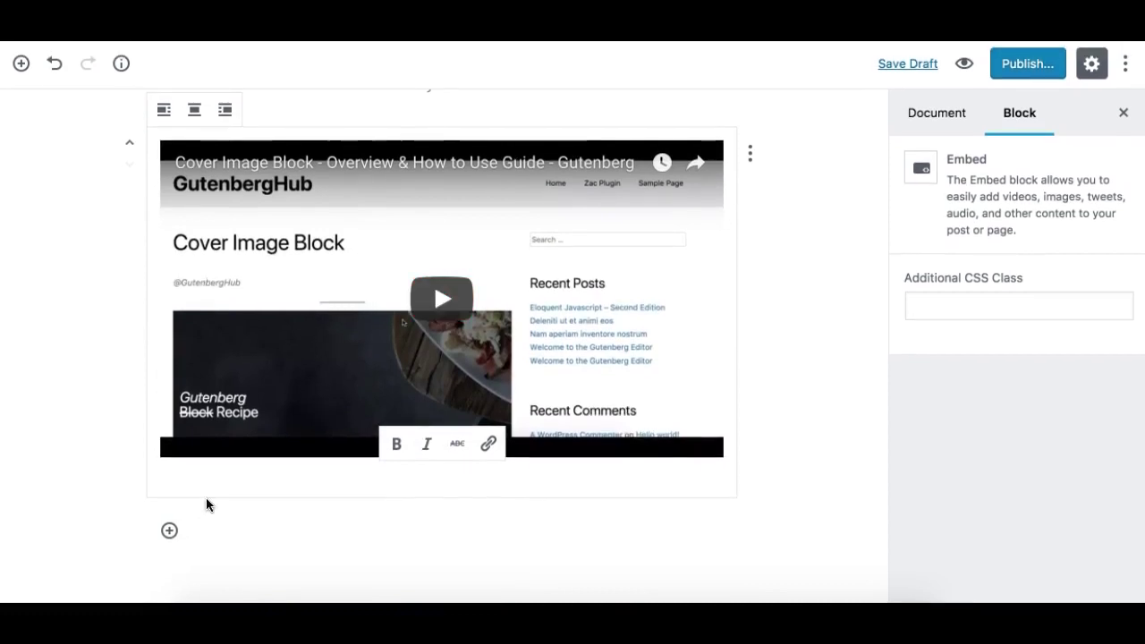
{"action": "mouse_move", "coordinate": [175, 529]}
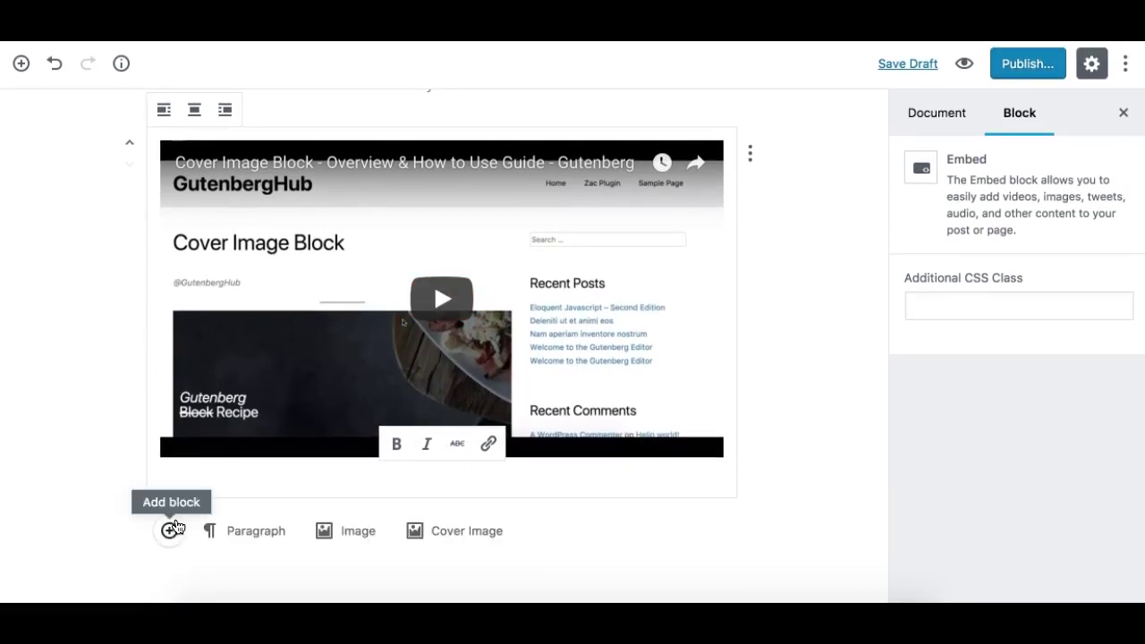
{"action": "scroll", "coordinate": [121, 461], "scroll_direction": "up", "scroll_amount": 5}
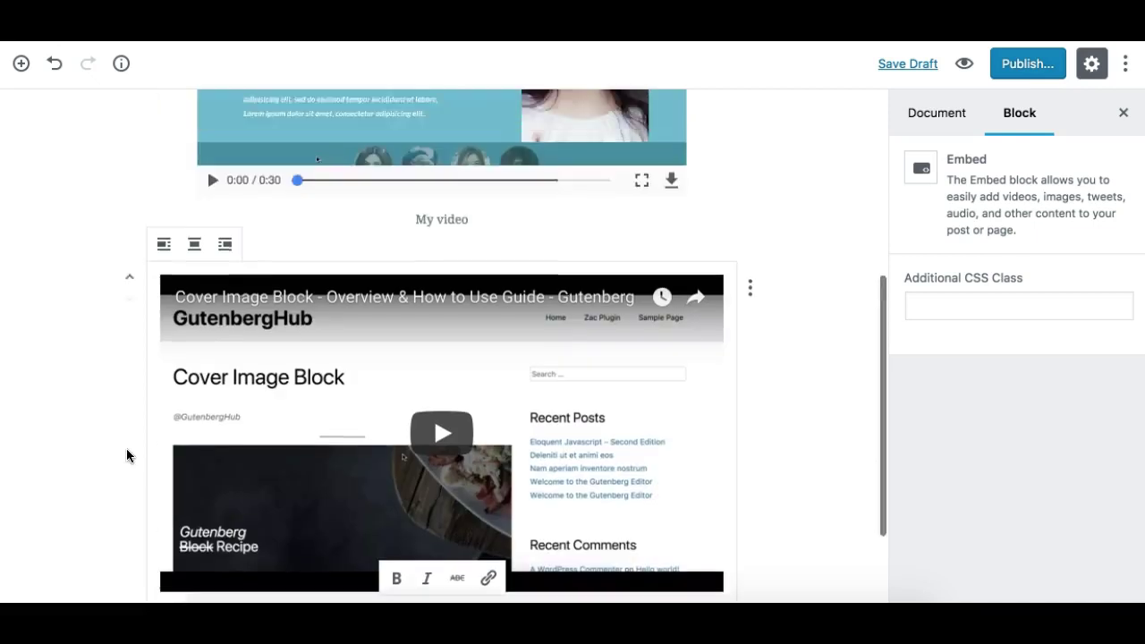
{"action": "scroll", "coordinate": [197, 415], "scroll_direction": "down", "scroll_amount": 1}
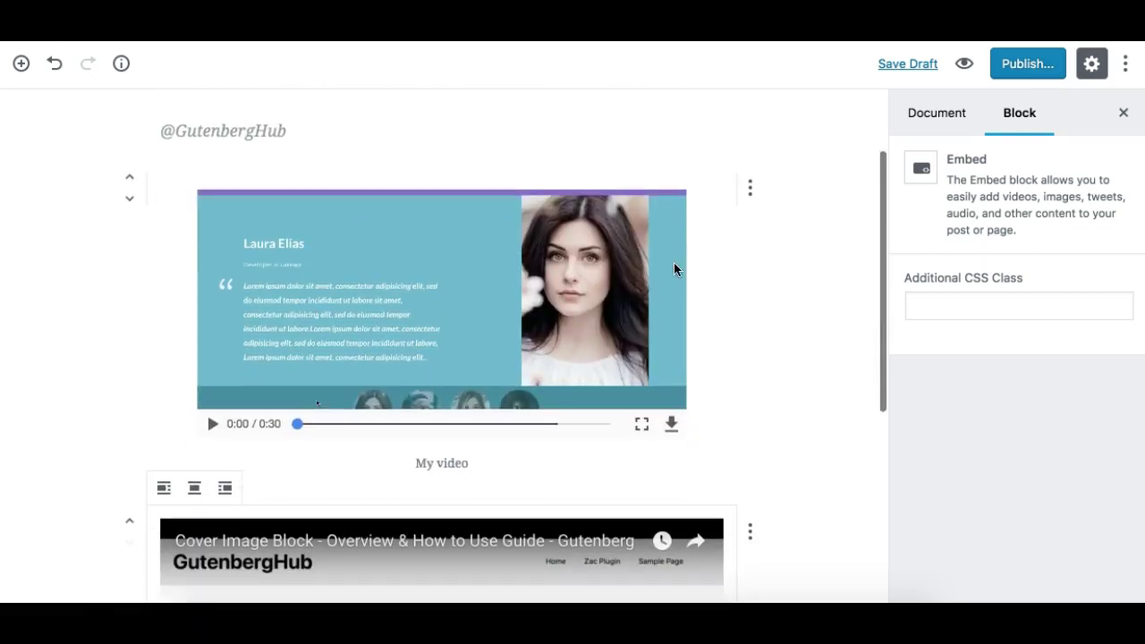
{"action": "left_click", "coordinate": [1122, 114]}
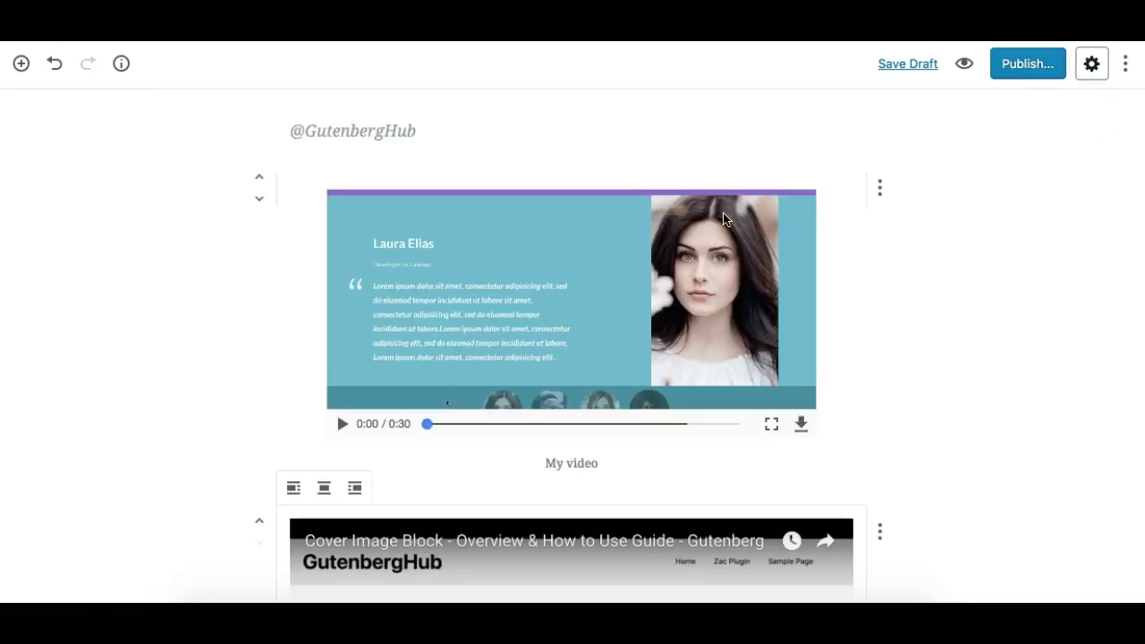